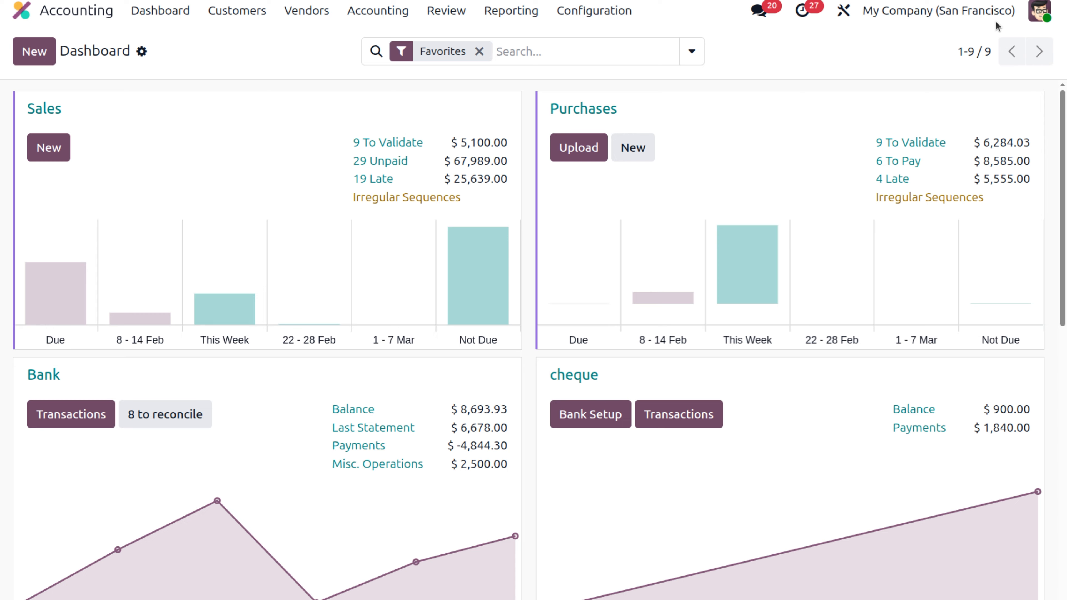
Open the customer list and look through its entries for the customer to invoice.
left_click(257, 16)
left_click(252, 164)
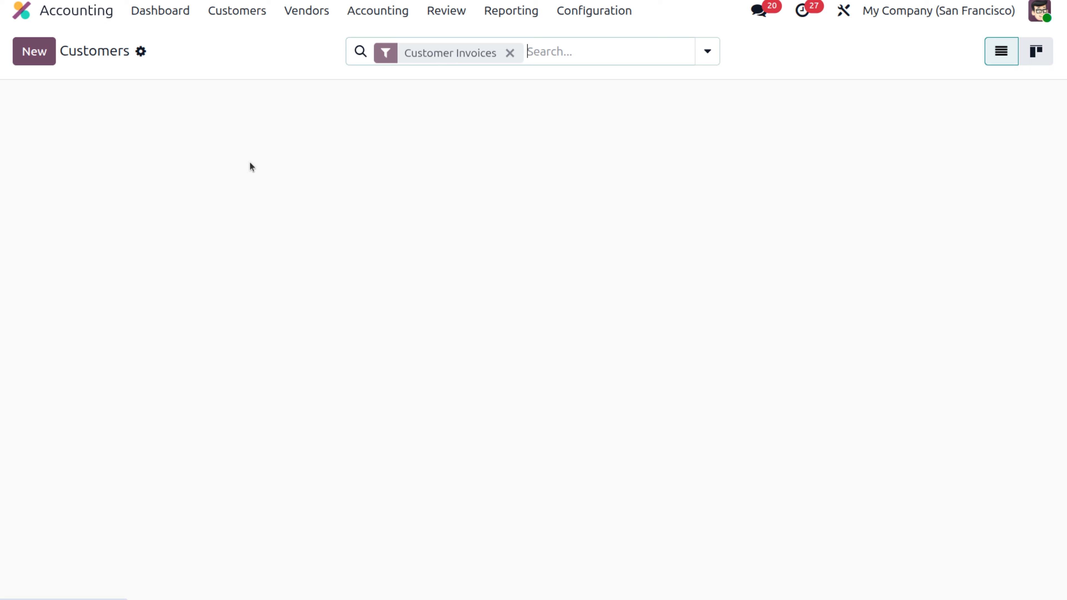
scroll(252, 165, "down", 3)
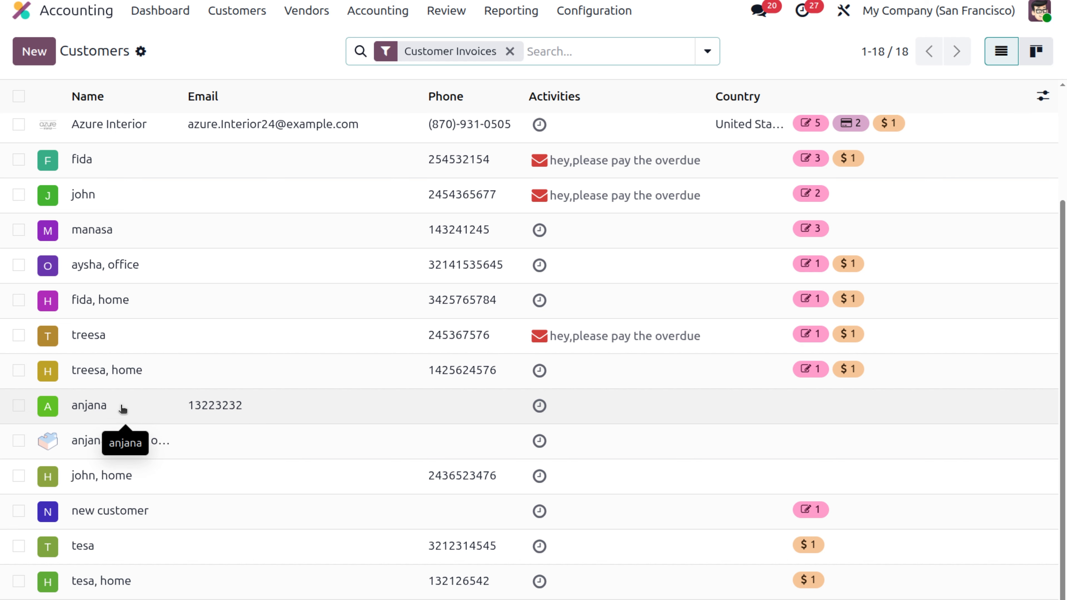
Create a new customer invoice and choose the customer by name.
left_click(255, 17)
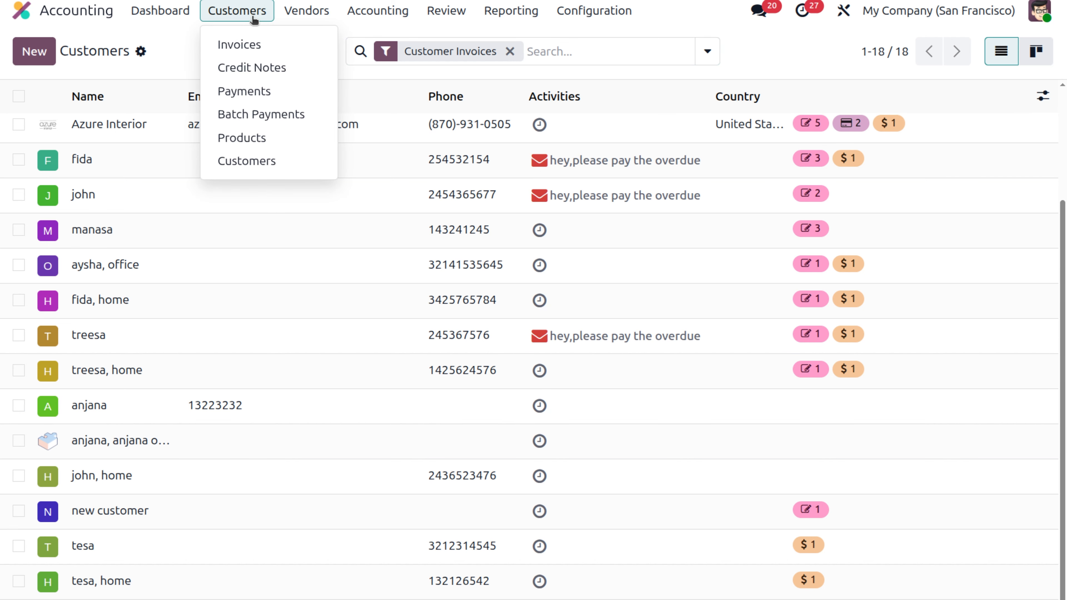
left_click(248, 44)
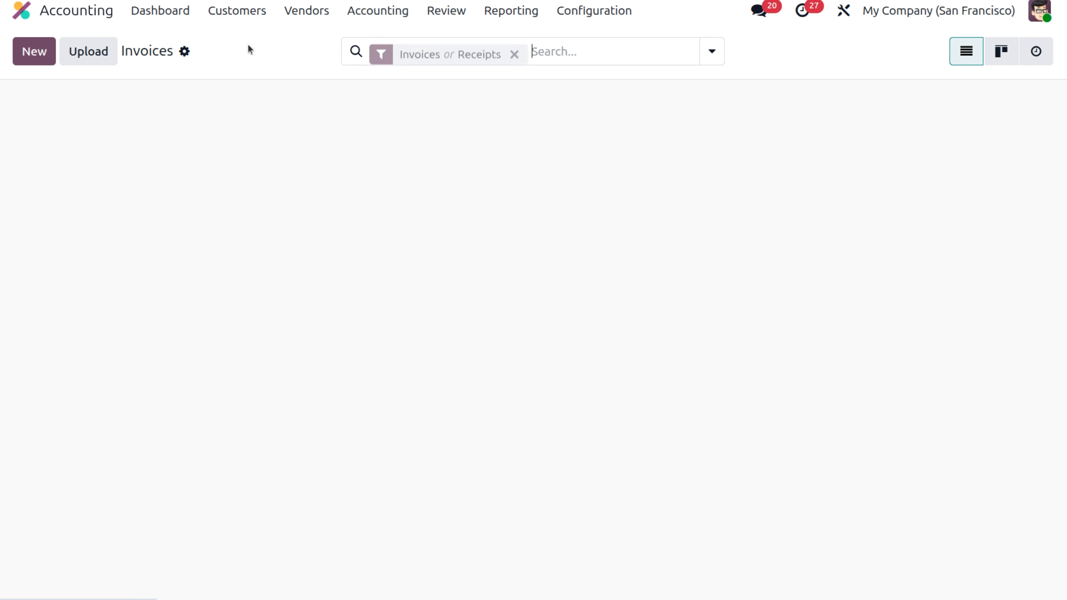
left_click(41, 59)
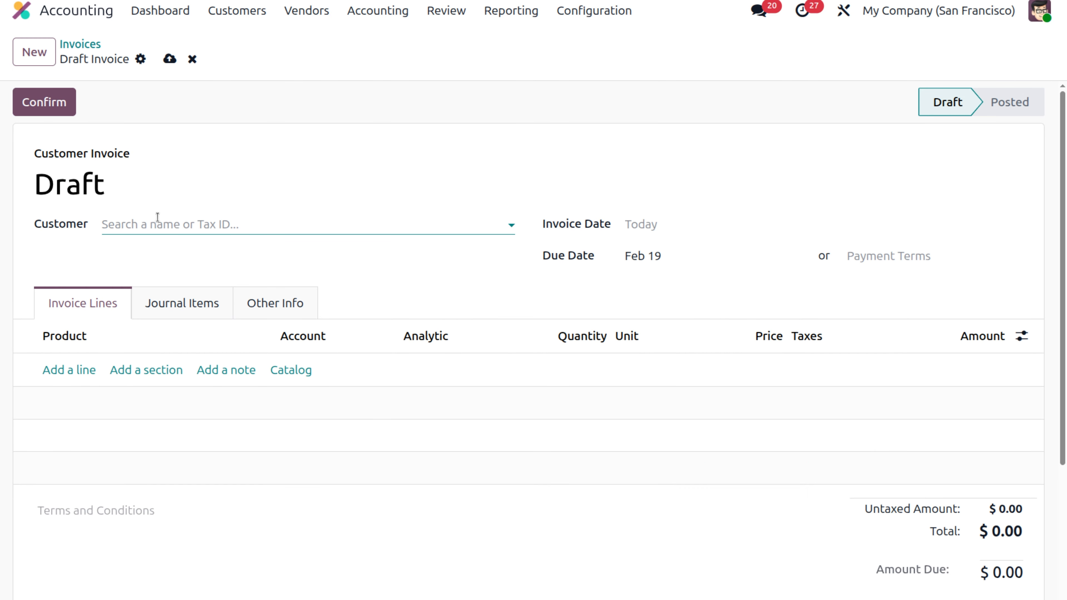
left_click(152, 228)
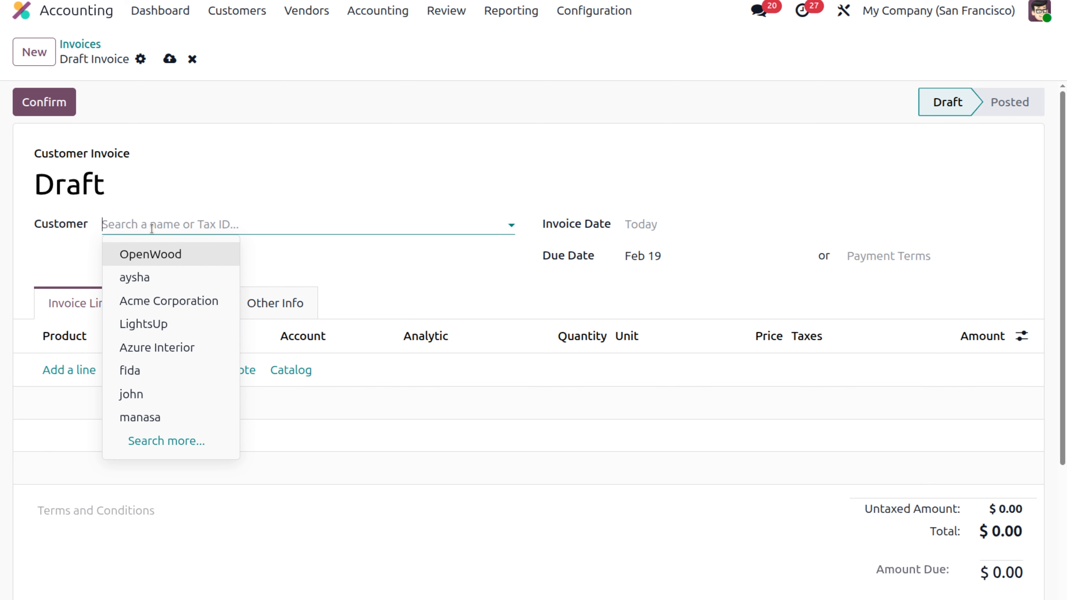
type("anj")
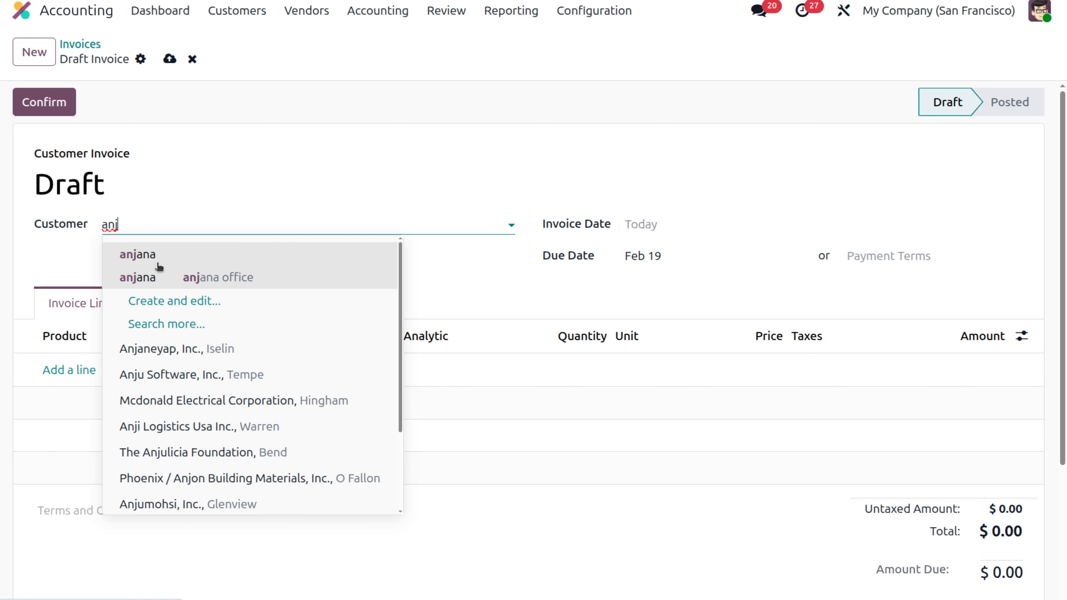
left_click(158, 267)
Add 4 units of Wall Shelf Unit to the draft invoice and confirm it.
left_click(84, 369)
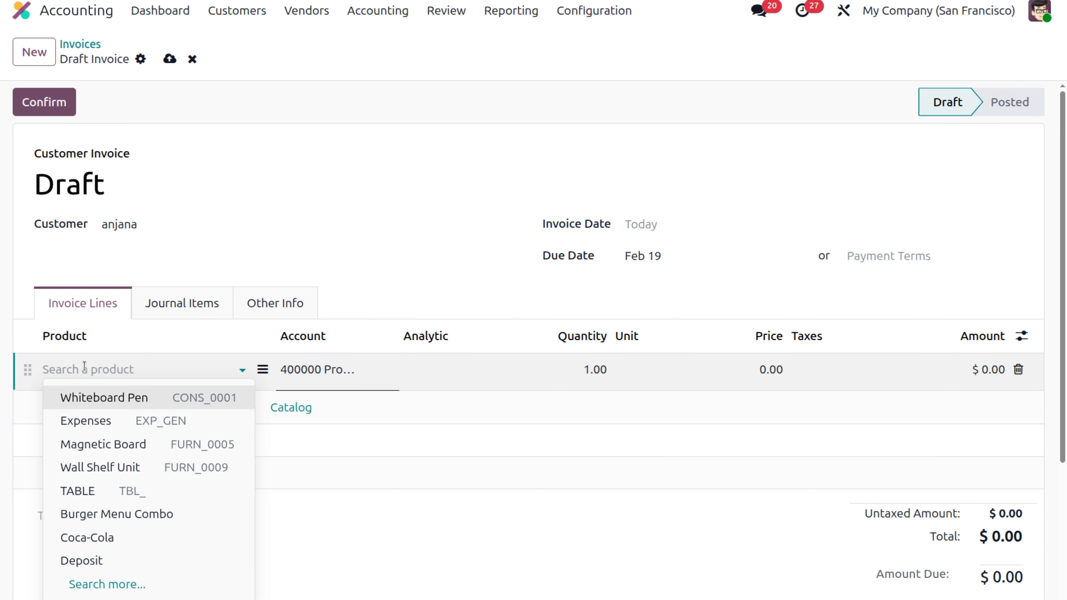
left_click(132, 467)
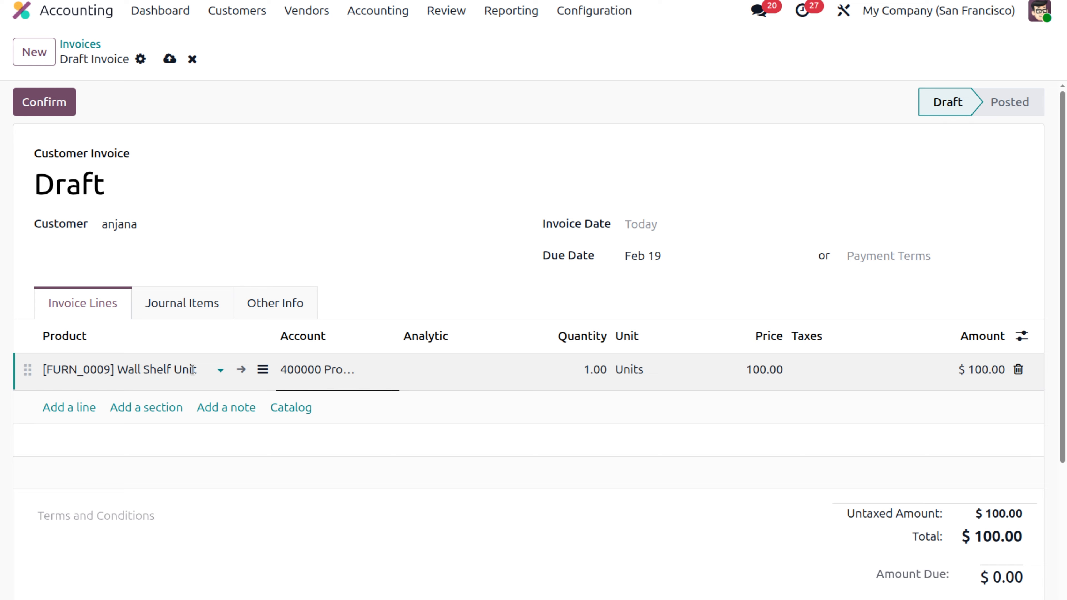
left_click(597, 373)
type("4")
left_click(573, 414)
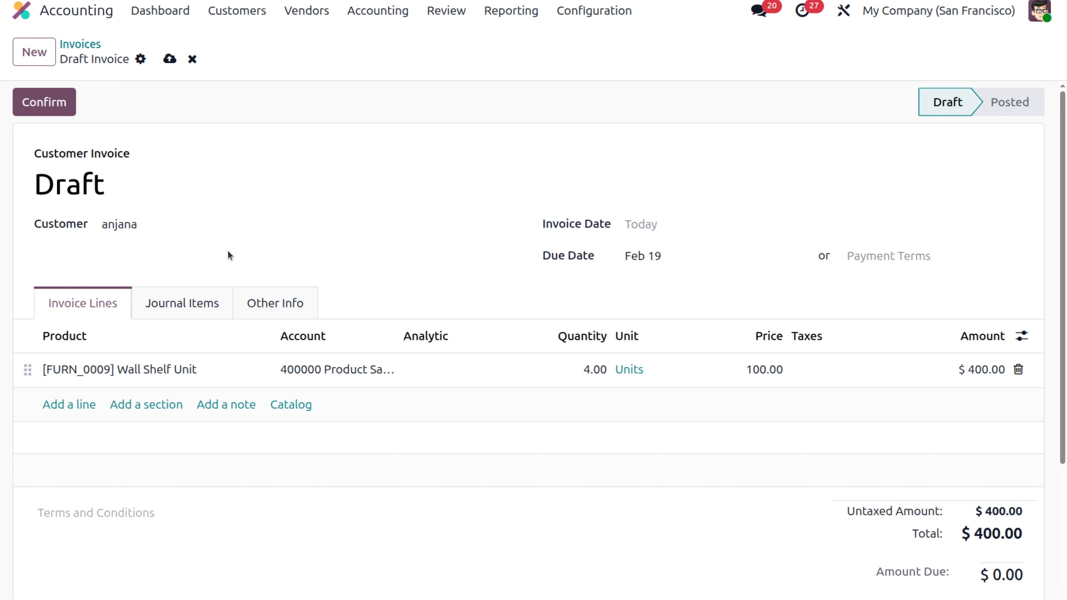
left_click(67, 102)
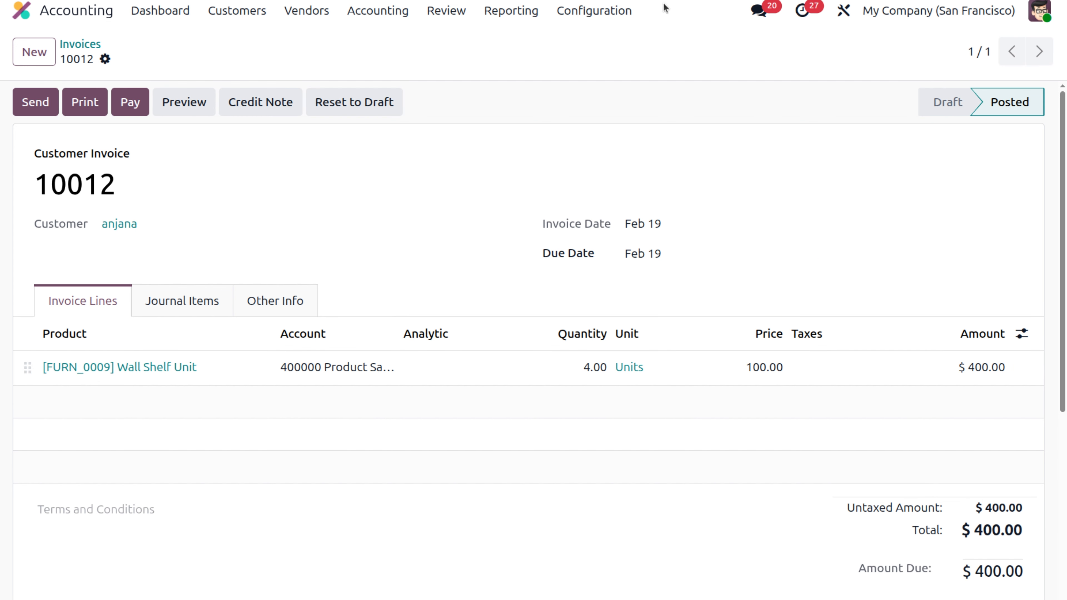
left_click(104, 59)
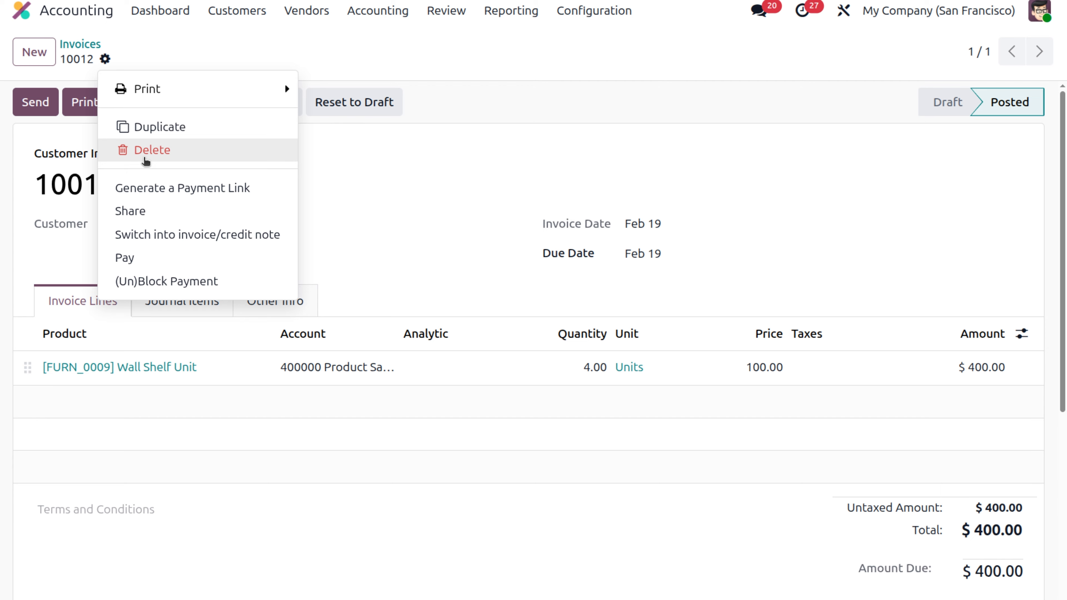
left_click(146, 151)
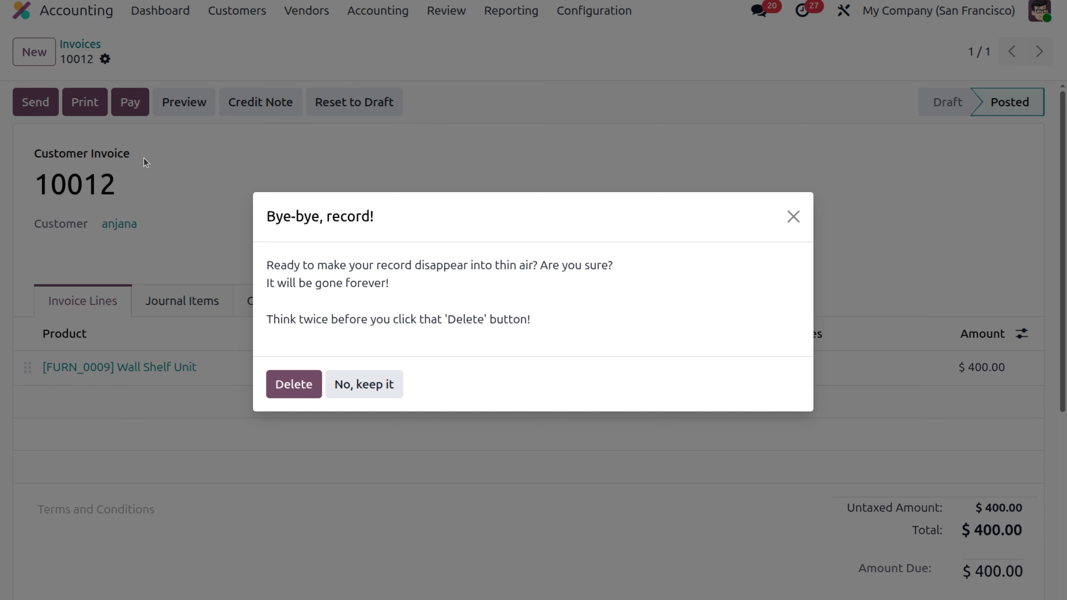
left_click(793, 218)
Duplicate the posted invoice and confirm the copy with a Wall Shelf Unit quantity of 10.
left_click(105, 58)
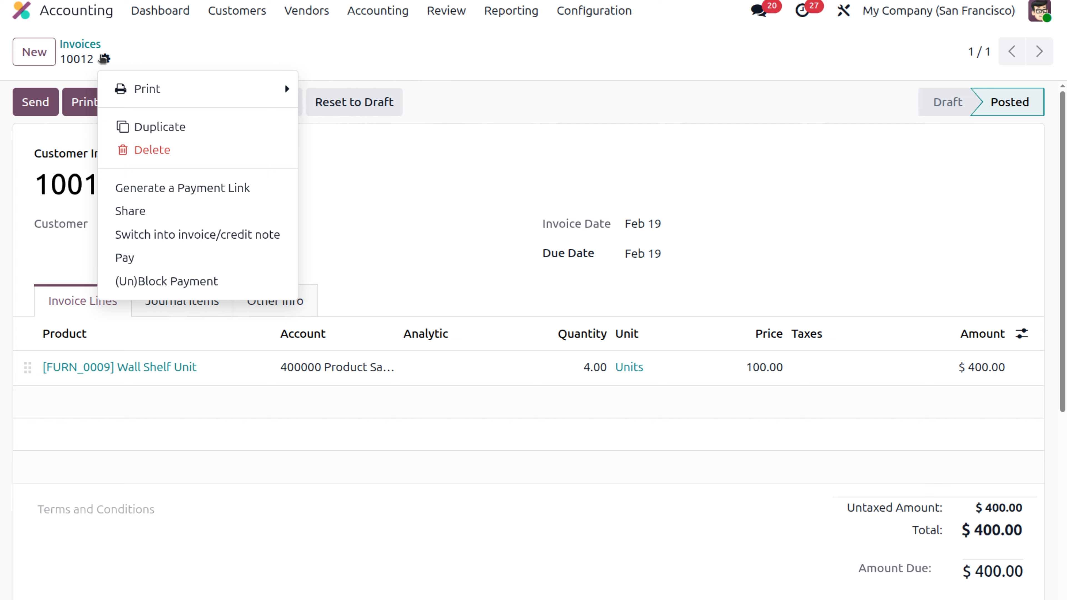
left_click(133, 128)
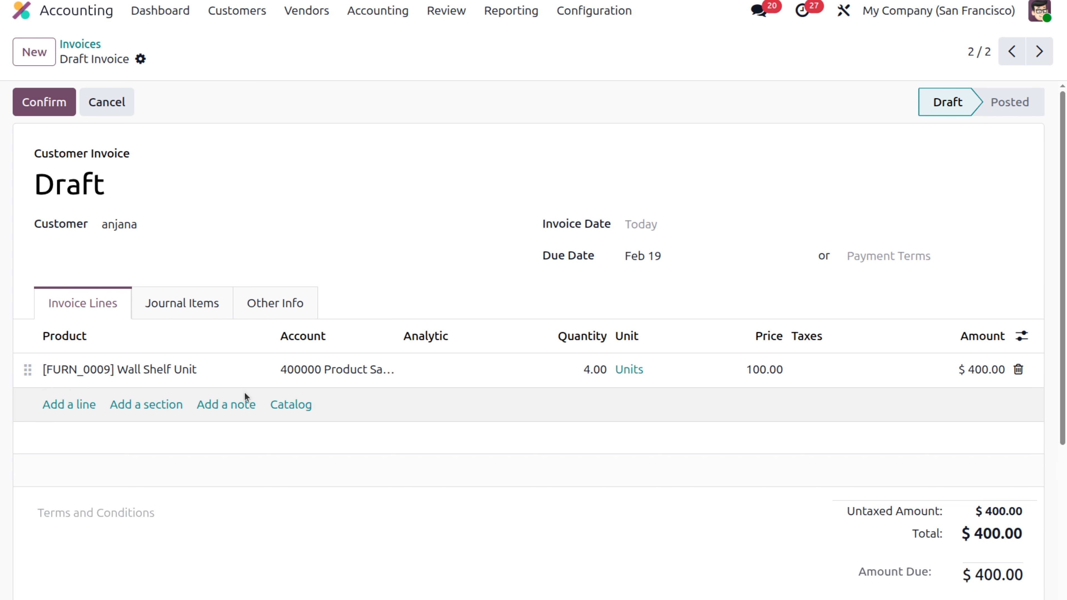
left_click(594, 374)
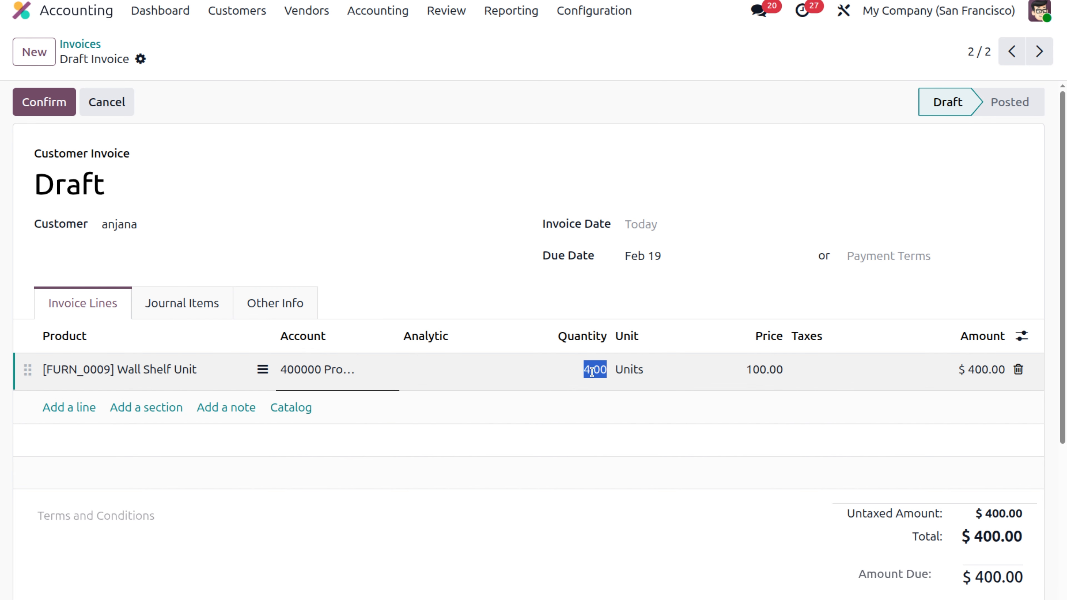
key("BackSpace")
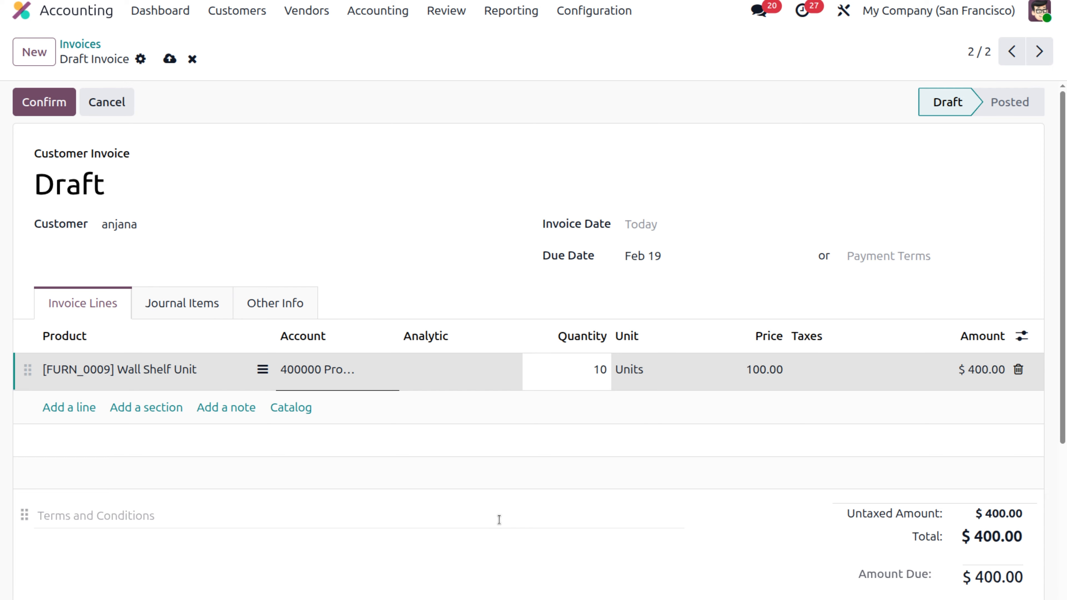
left_click(498, 517)
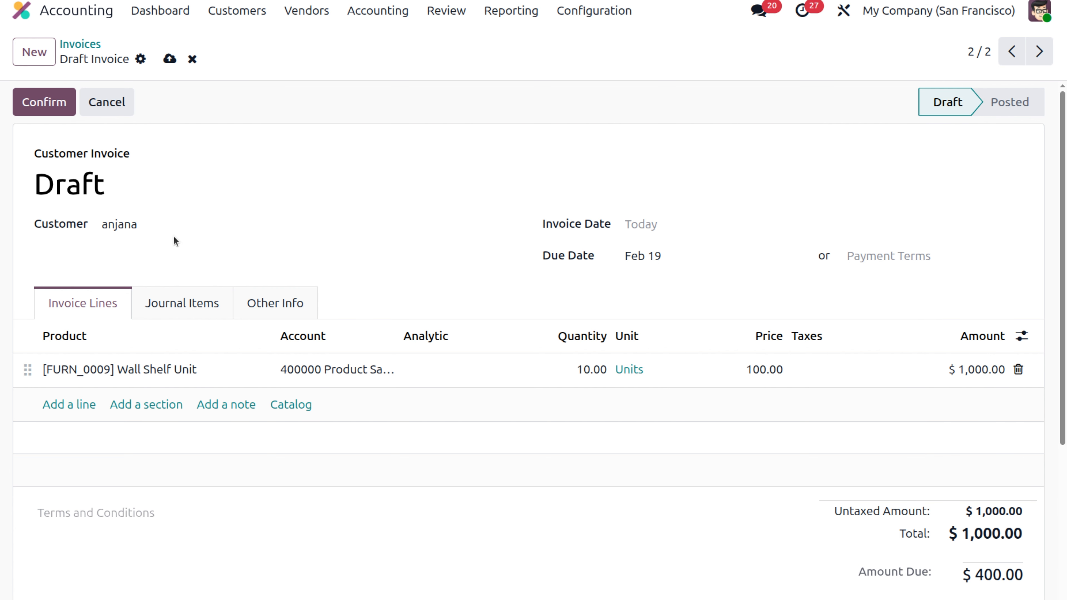
left_click(39, 105)
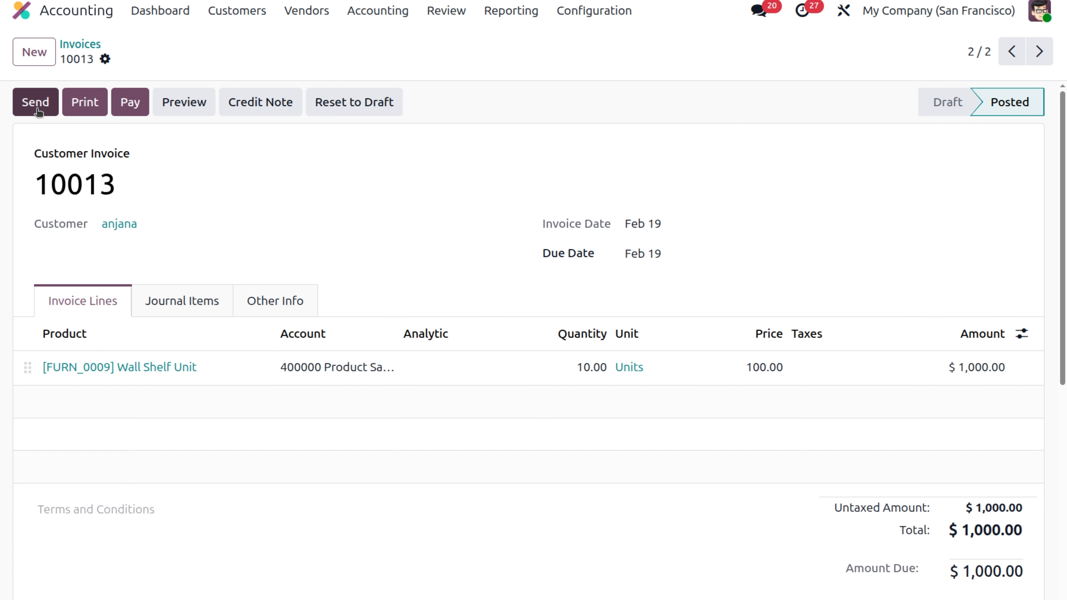
Look through the invoice list and reopen the customer's invoice for $1,000.00.
left_click(92, 44)
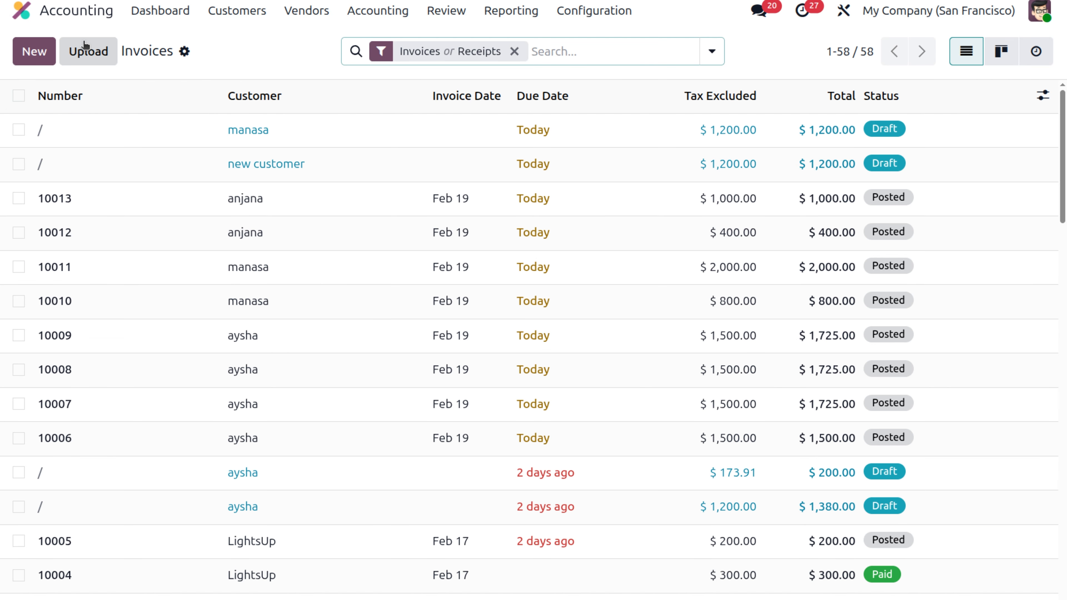
scroll(145, 174, "down", 4)
scroll(148, 176, "up", 2)
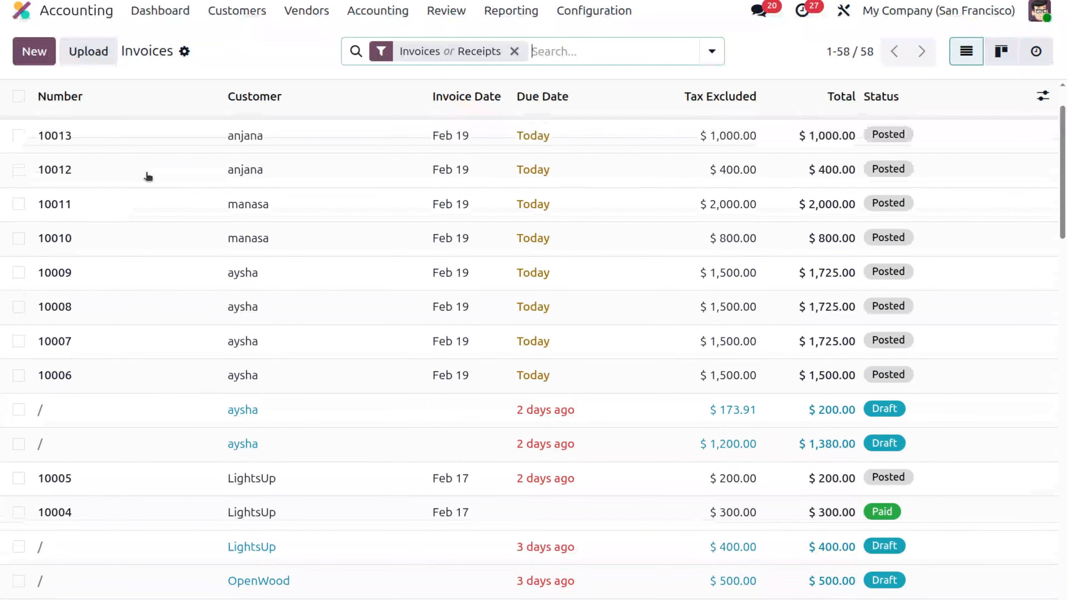
scroll(147, 175, "up", 2)
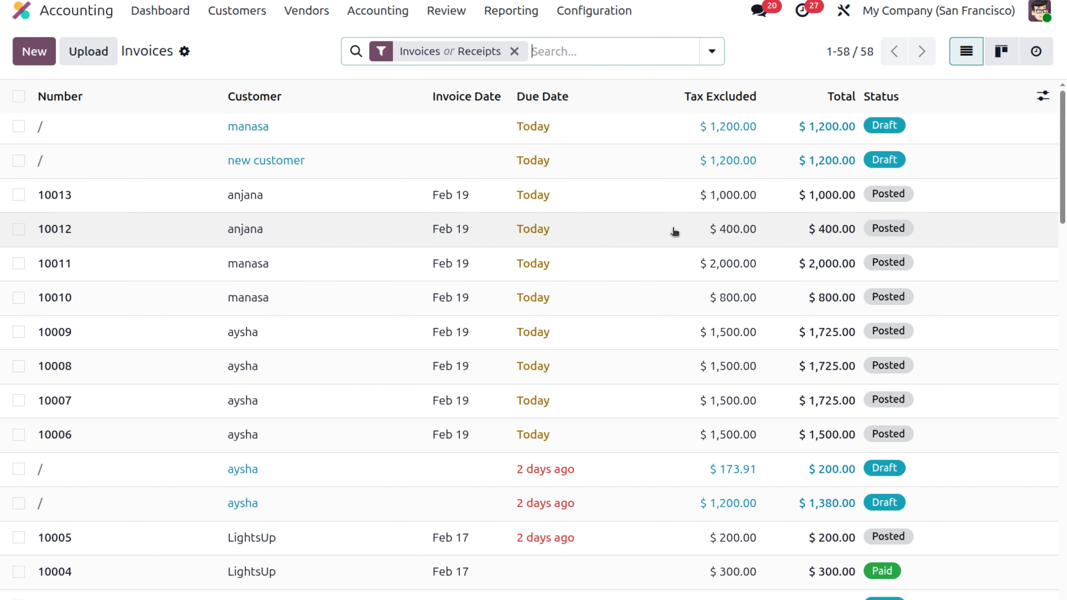
left_click(638, 196)
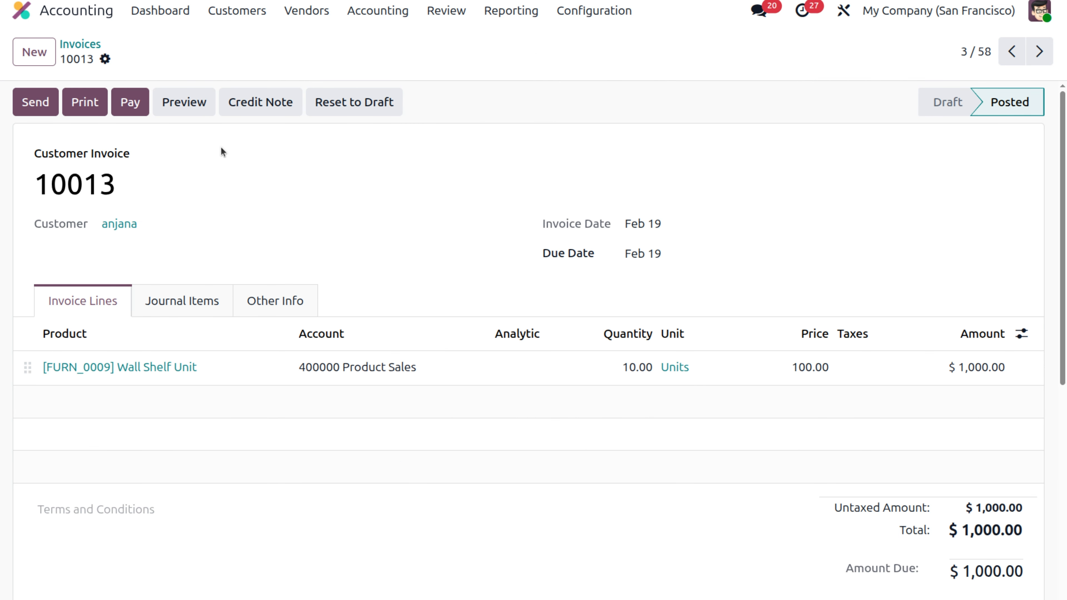
Register a $300 payment on the $1,000.00 invoice through the Bank journal.
left_click(129, 104)
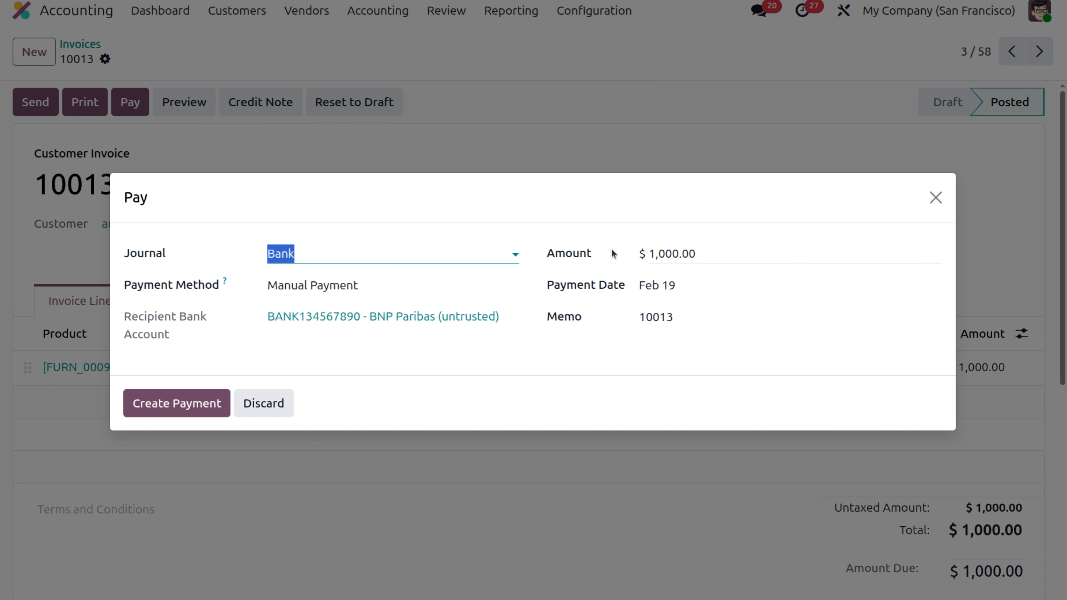
left_click(690, 258)
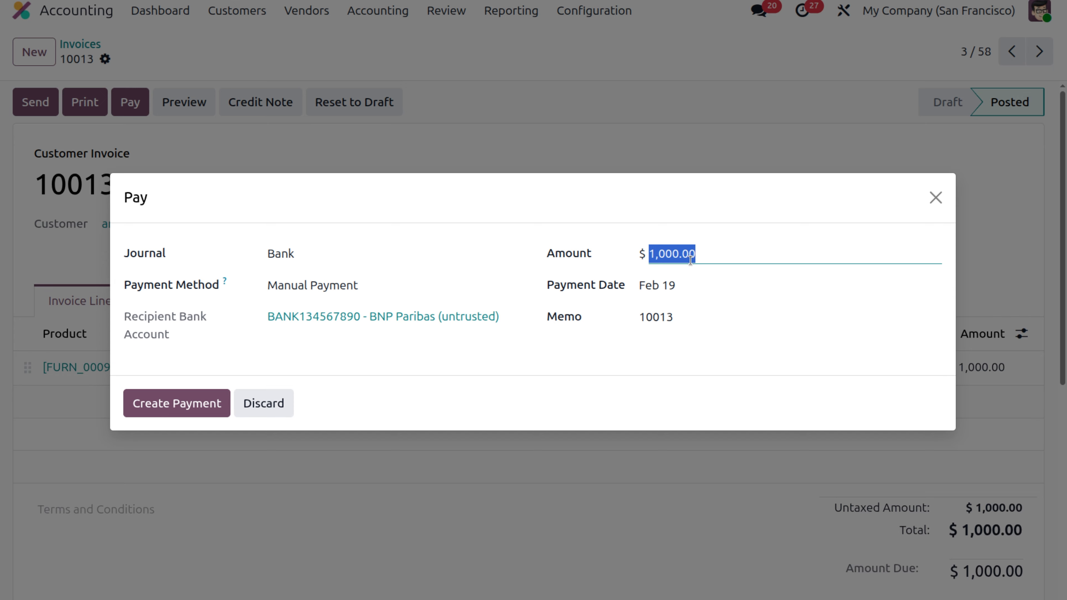
key("BackSpace")
type("300")
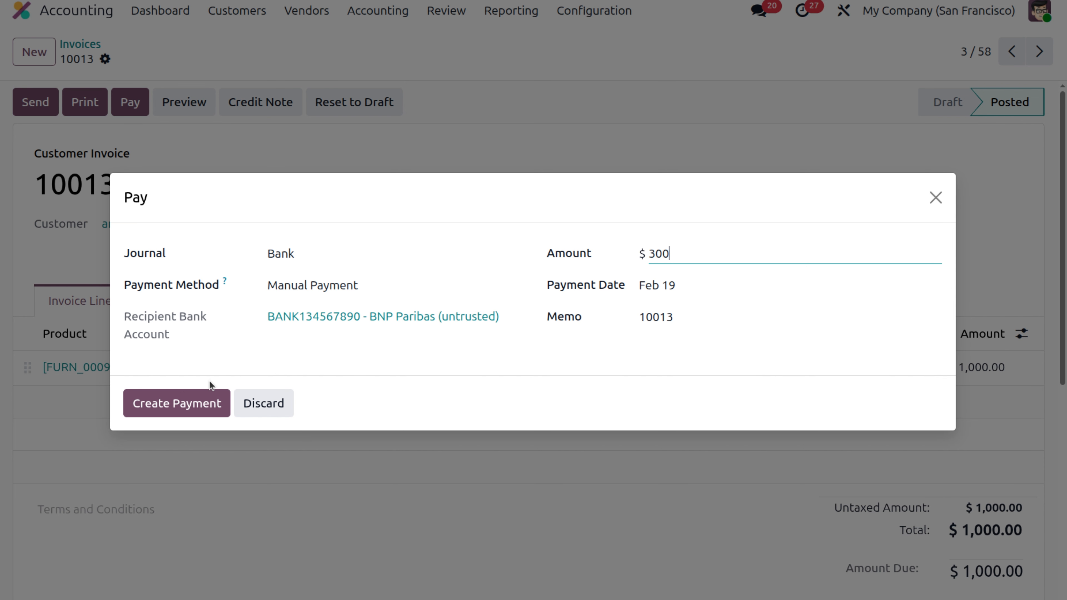
left_click(196, 406)
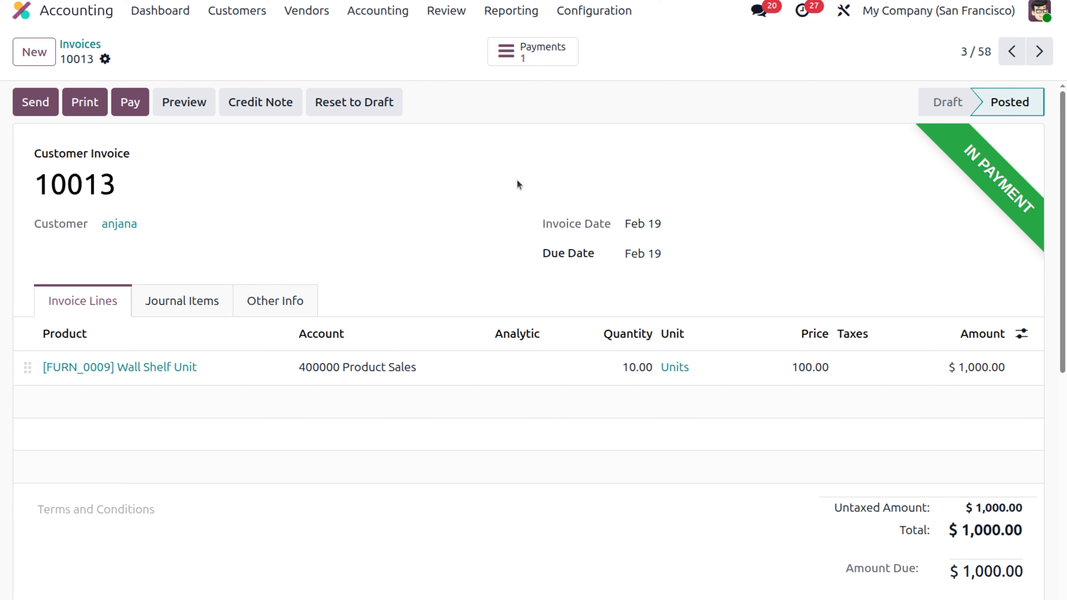
Validate the payment linked to the invoice and return to the invoice list.
left_click(530, 52)
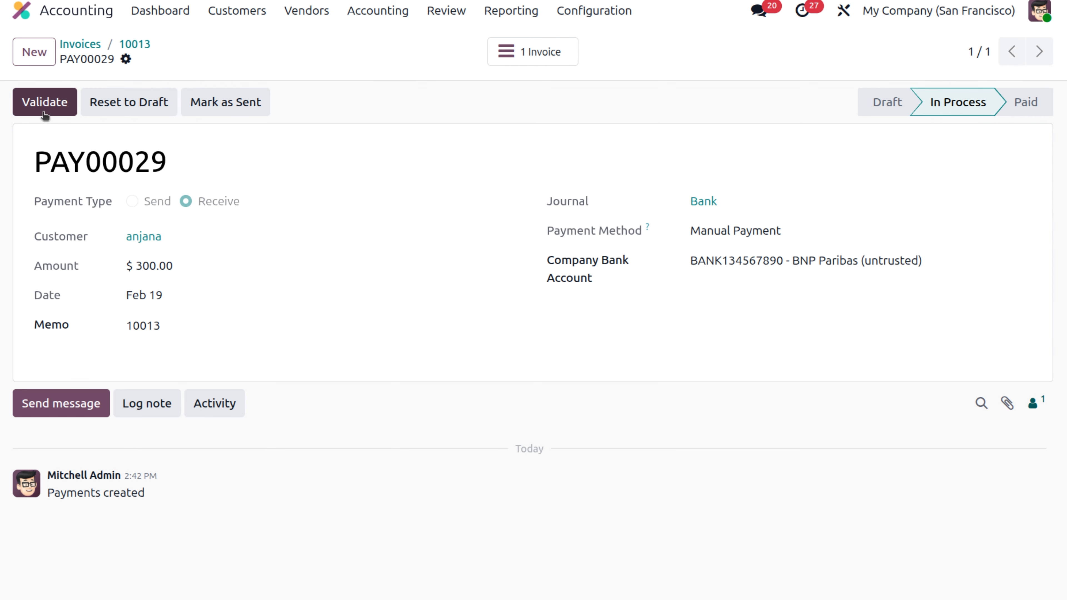
left_click(45, 110)
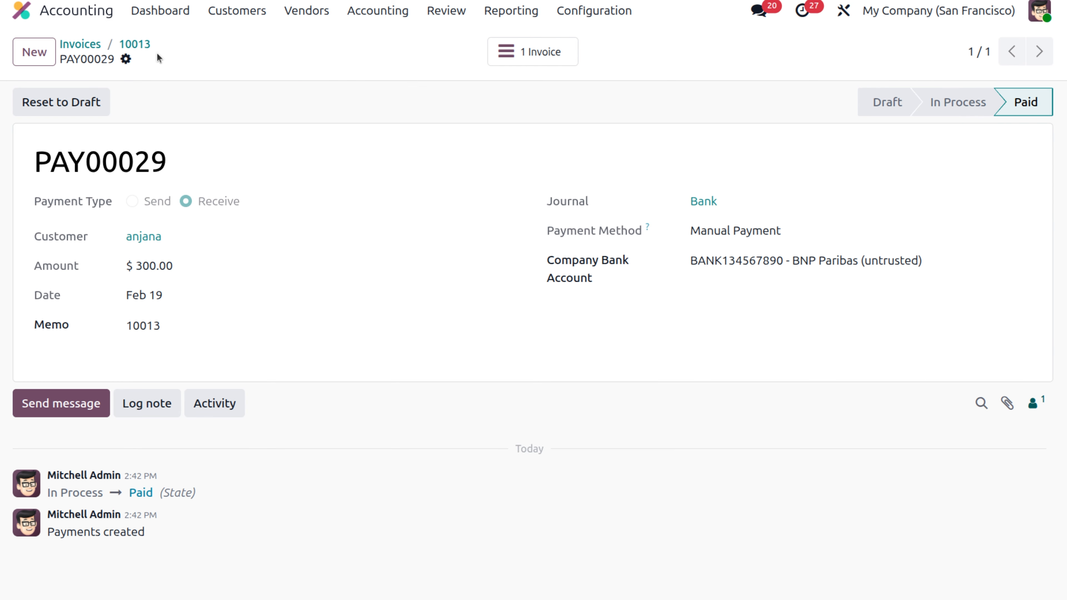
left_click(139, 43)
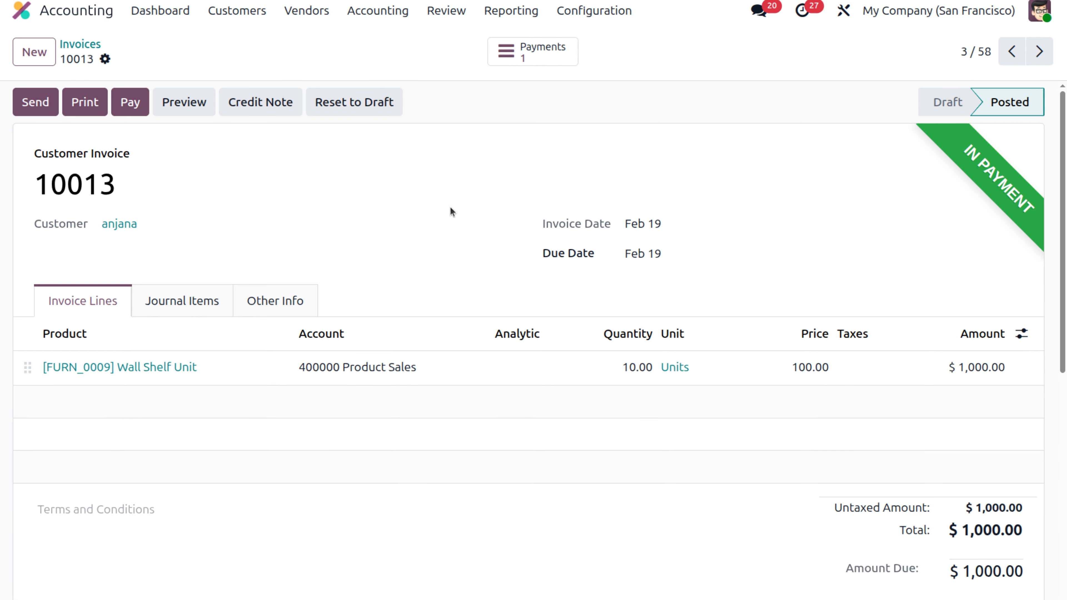
left_click(82, 45)
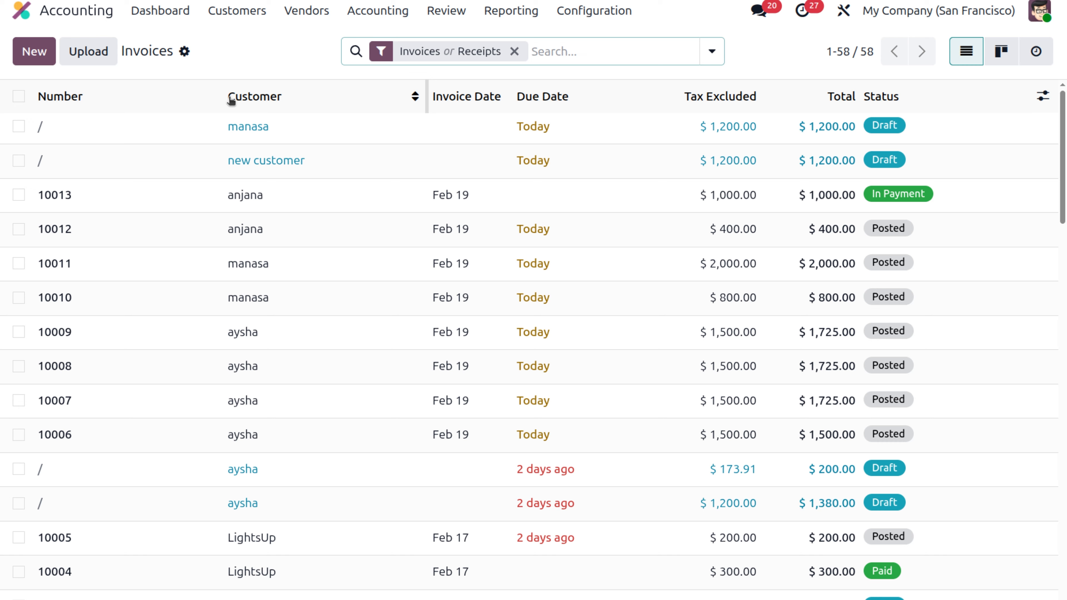
Start a new transaction in the Bank journal with the label "partial".
left_click(152, 10)
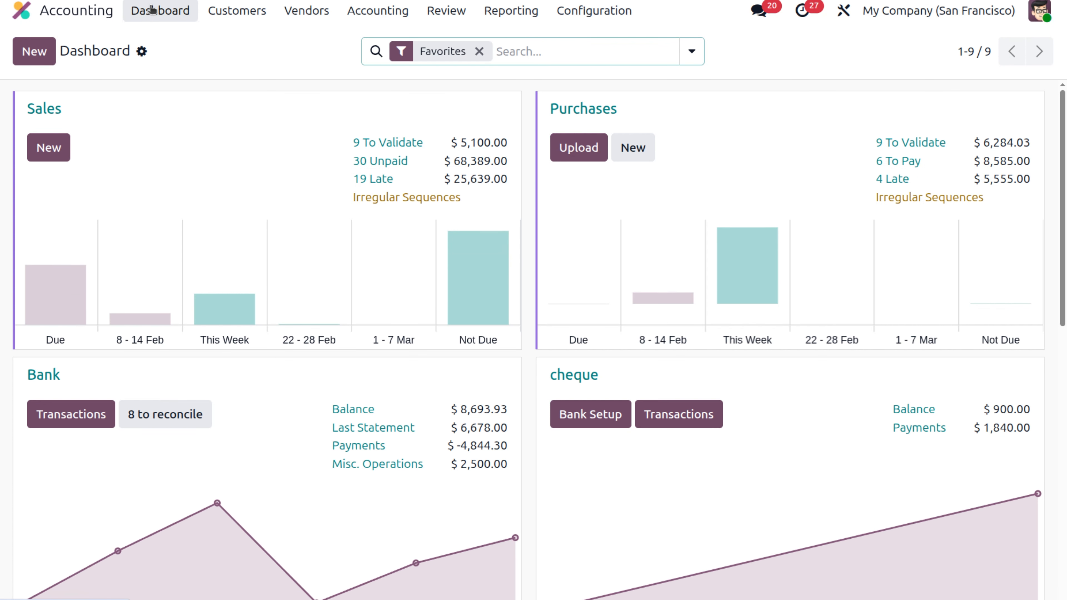
left_click(70, 422)
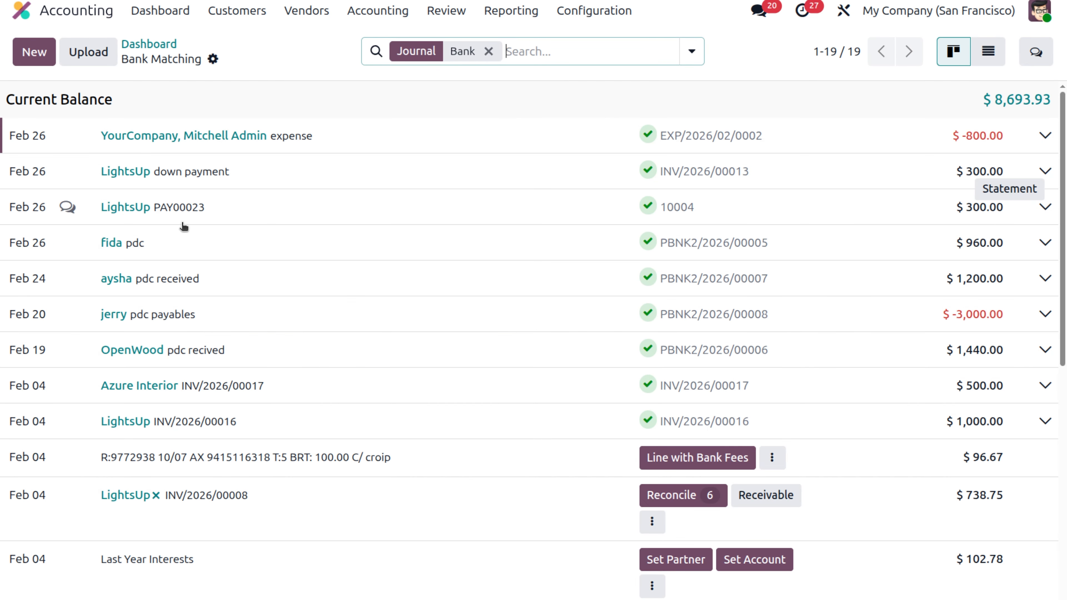
left_click(33, 52)
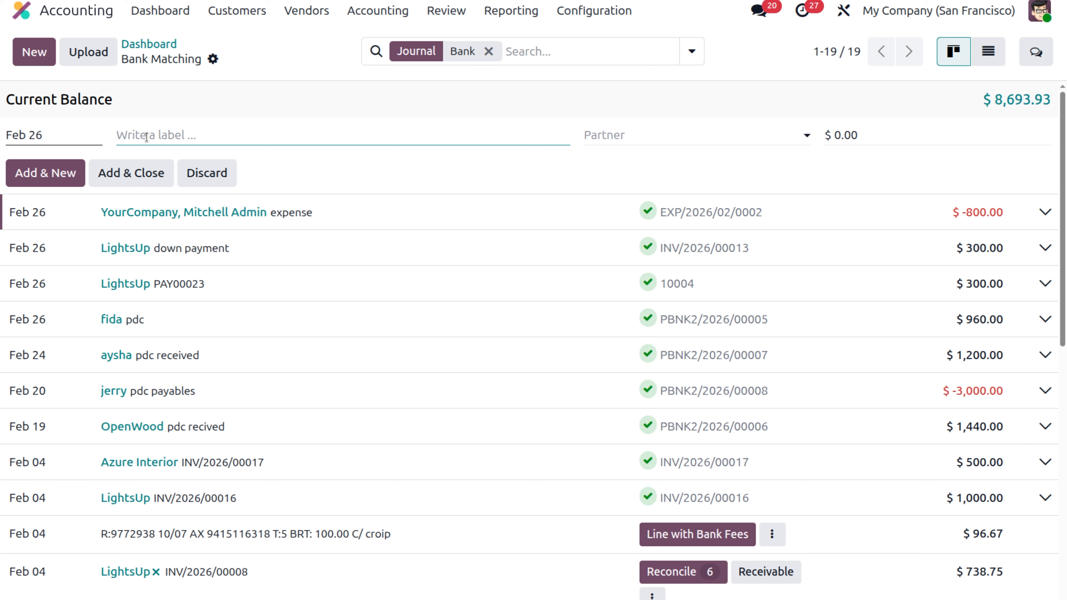
type("apa")
key("BackSpace")
key("BackSpace")
key("BackSpace")
type("partial")
Assign the invoiced customer as the transaction's partner, set the amount to $300, and add the transaction without starting another.
left_click(664, 132)
type("anj")
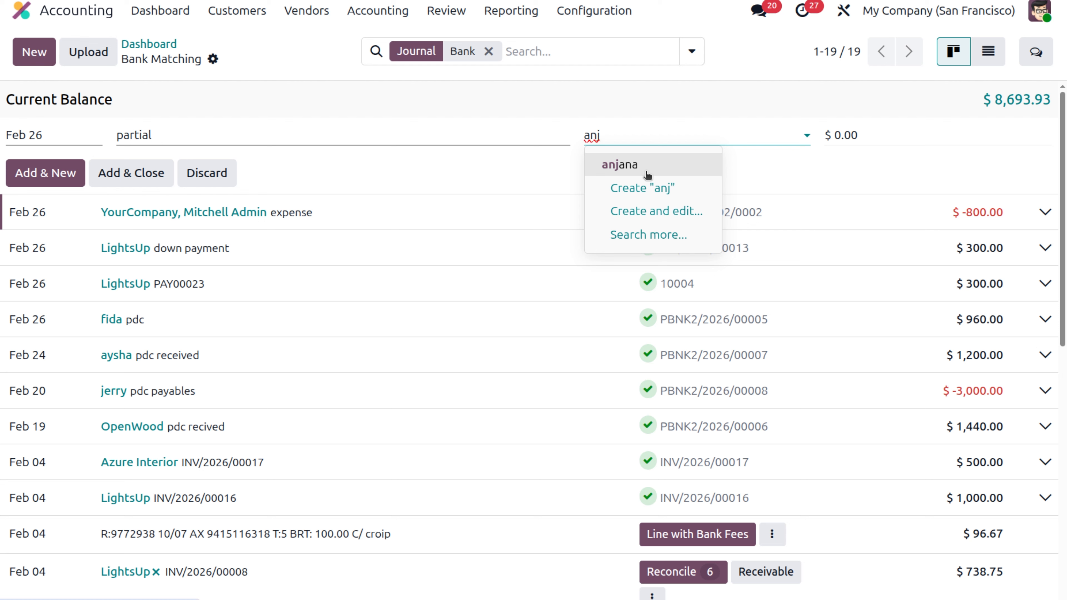
left_click(646, 165)
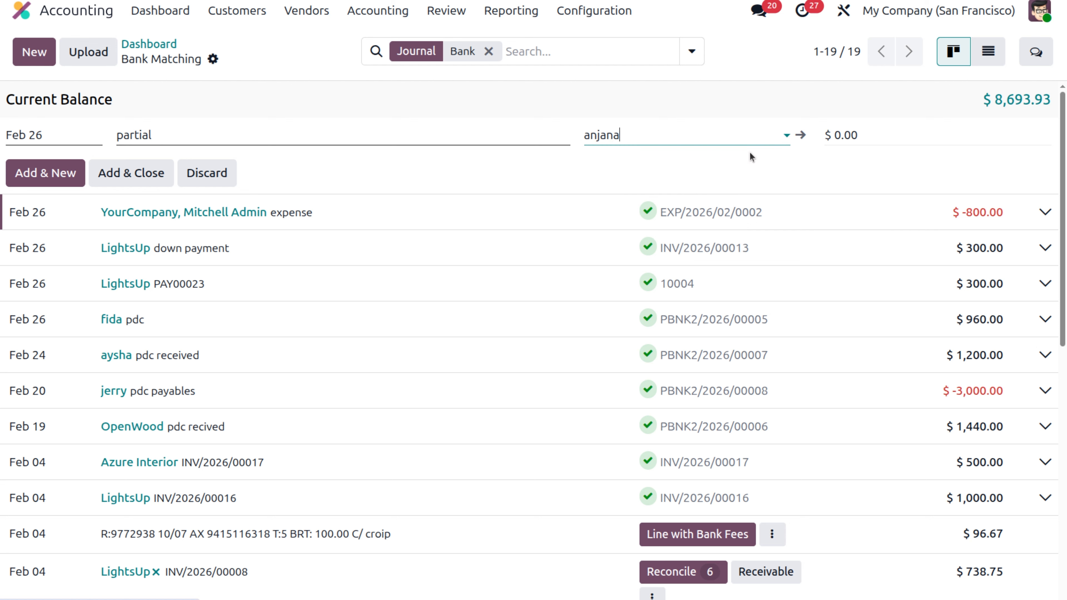
left_click(867, 137)
type("30")
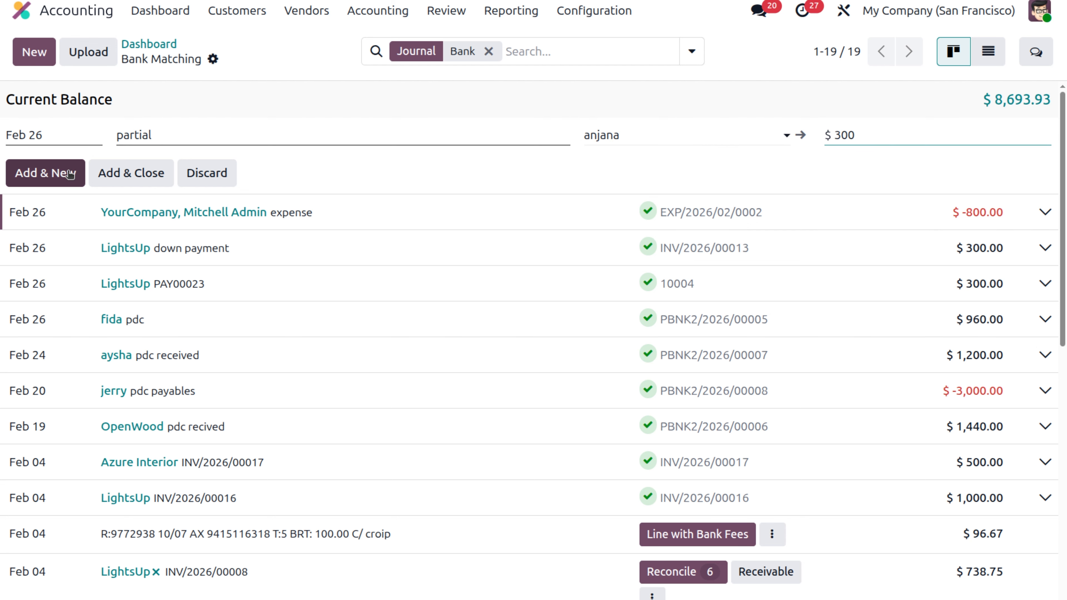
left_click(117, 176)
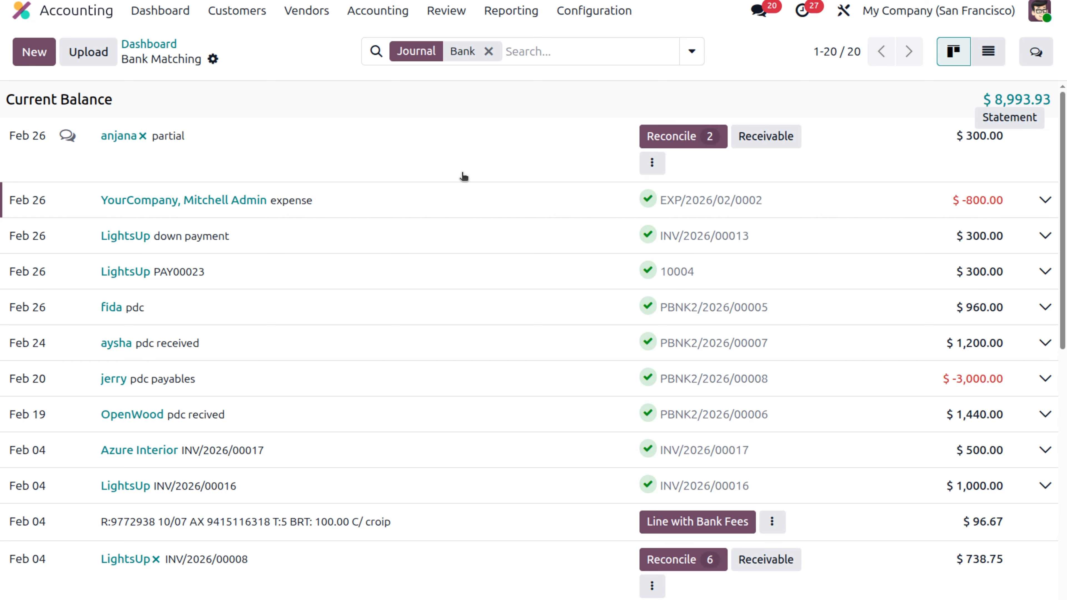
Reconcile the new $300 bank transaction with the customer's $1,000.00 invoice entry.
left_click(695, 139)
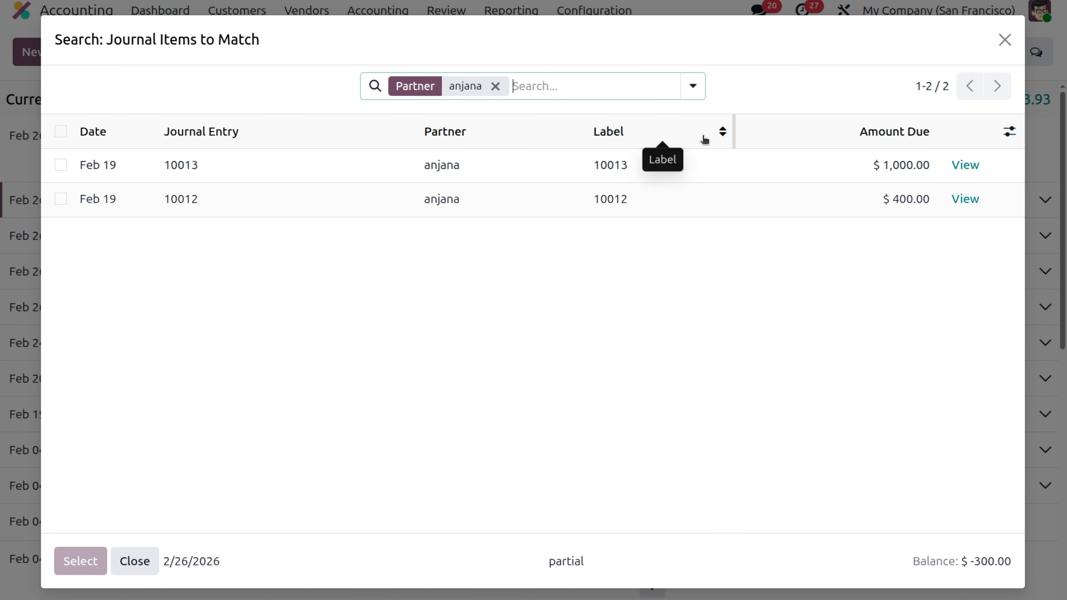
left_click(60, 165)
left_click(79, 562)
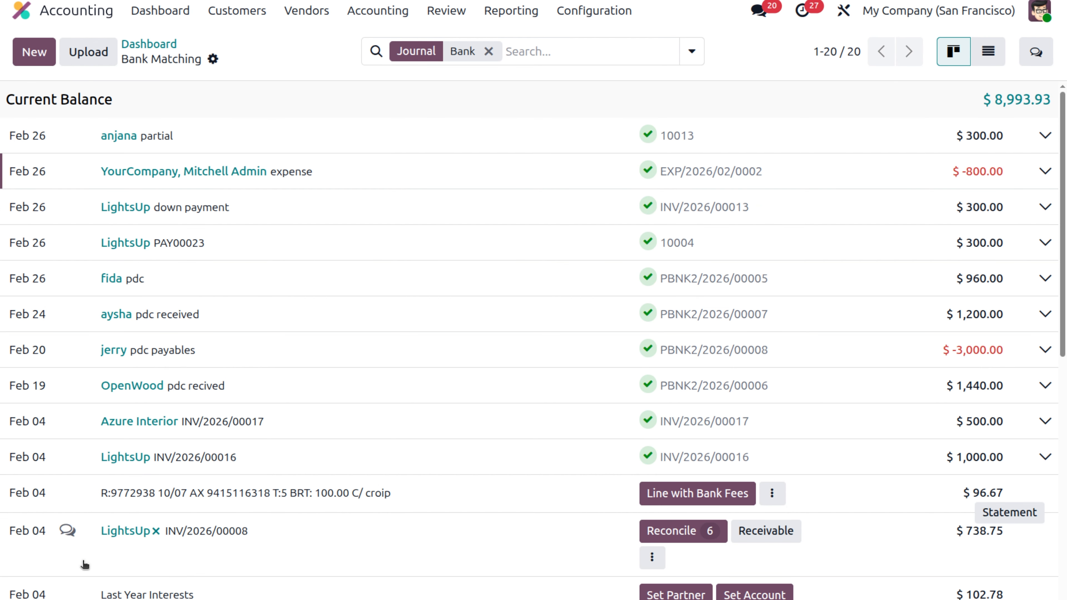
Reopen the customer's $1,000.00 invoice from the customer invoice list to check its payment status.
left_click(245, 13)
left_click(249, 43)
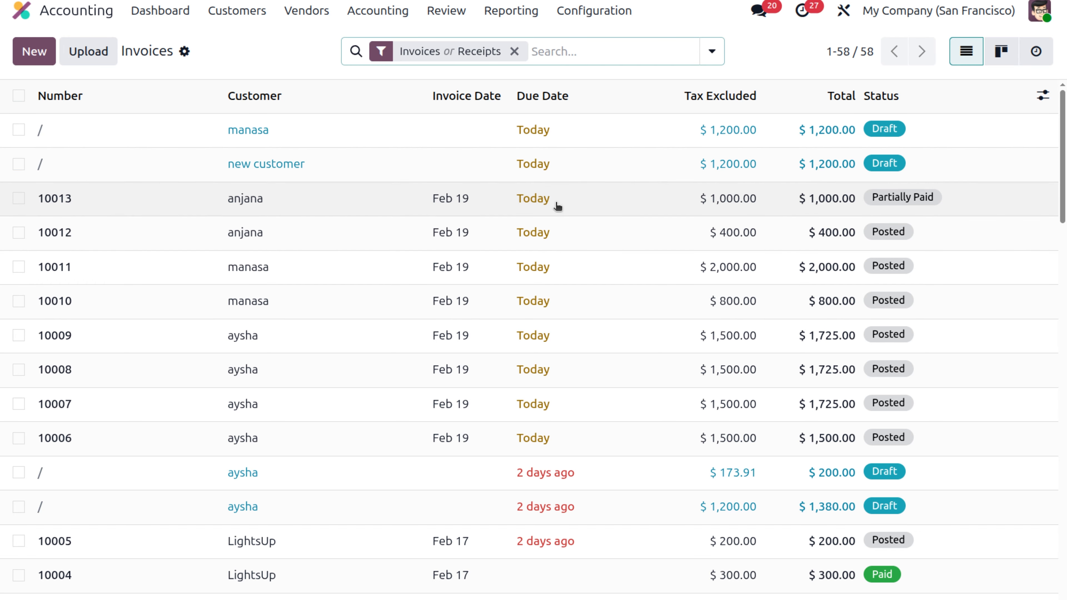
left_click(557, 206)
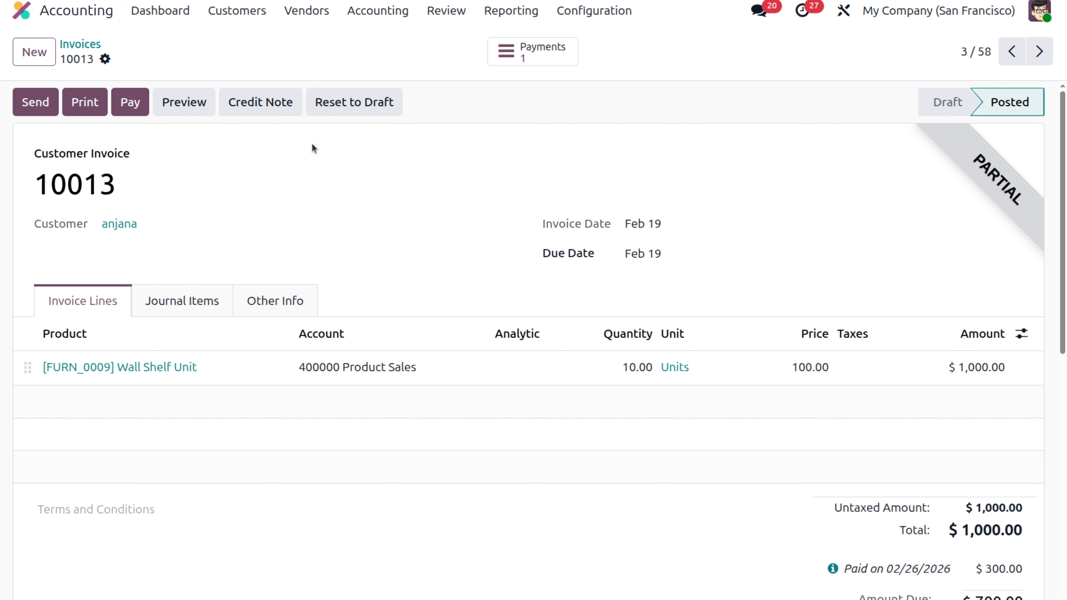
Open the Partner Ledger report, filter it to the invoiced customer, and expand that customer's entries.
left_click(513, 12)
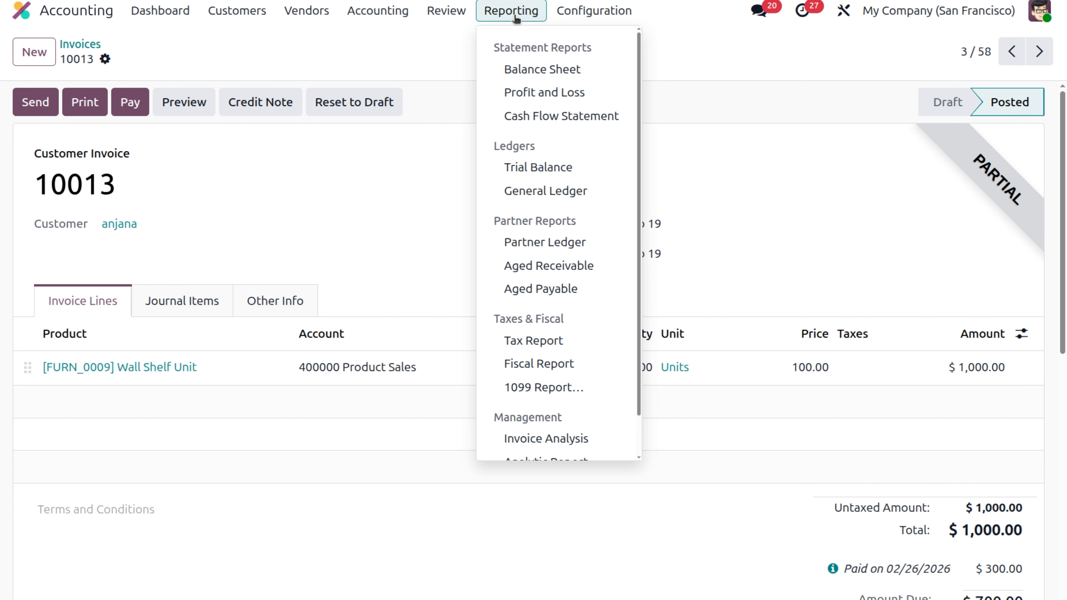
left_click(547, 242)
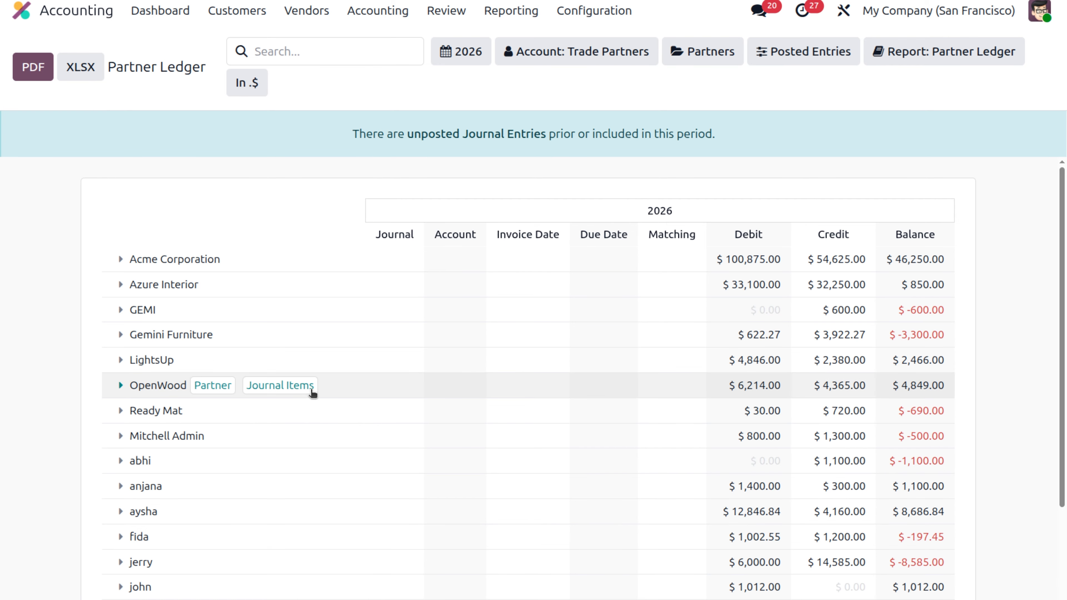
scroll(310, 395, "down", 3)
scroll(311, 395, "up", 3)
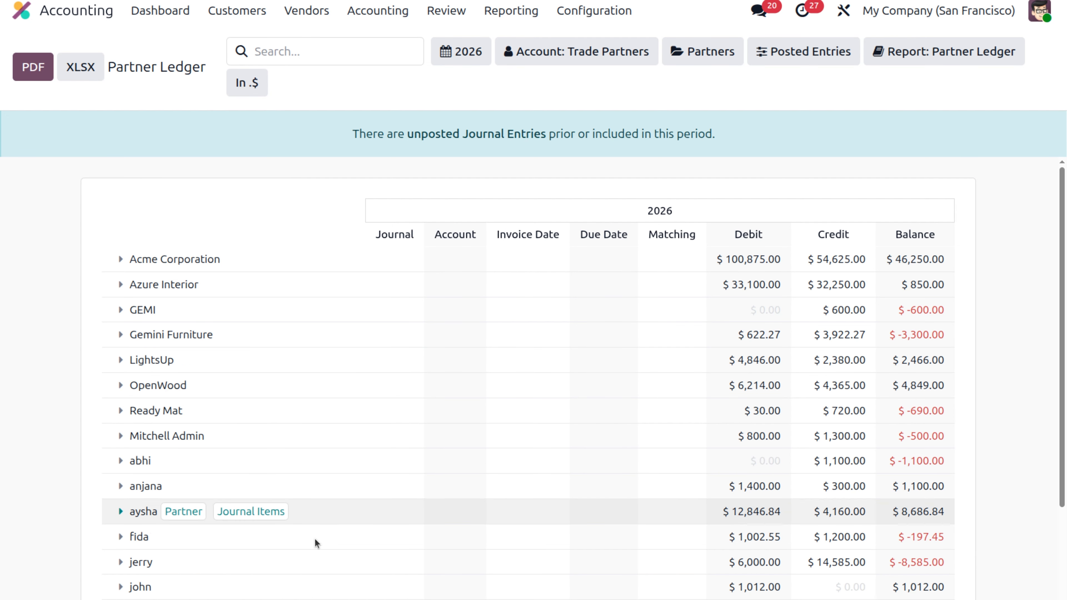
left_click(706, 59)
left_click(771, 91)
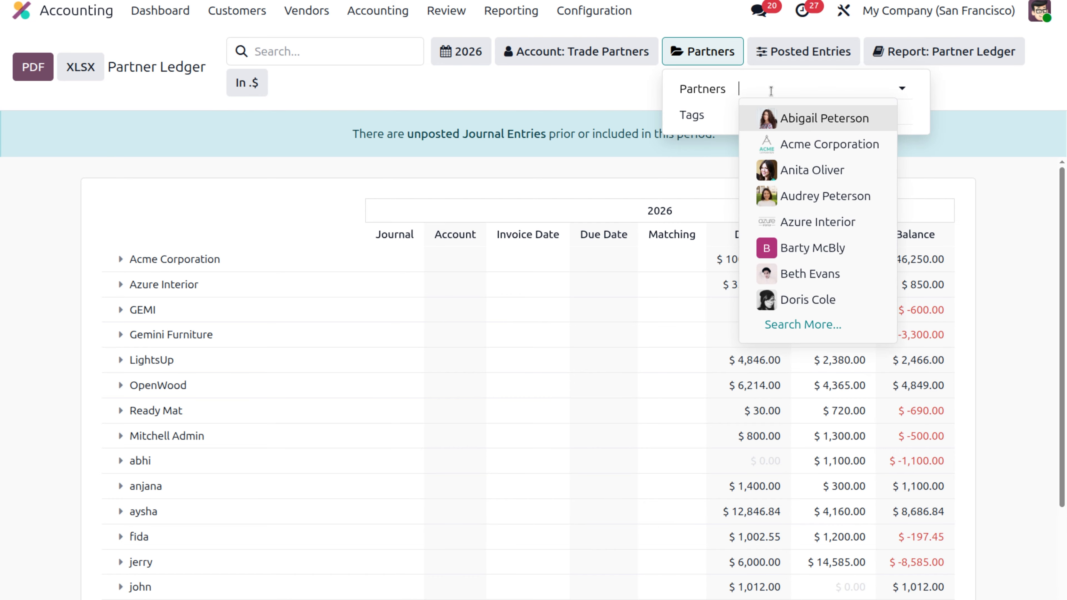
type("anja")
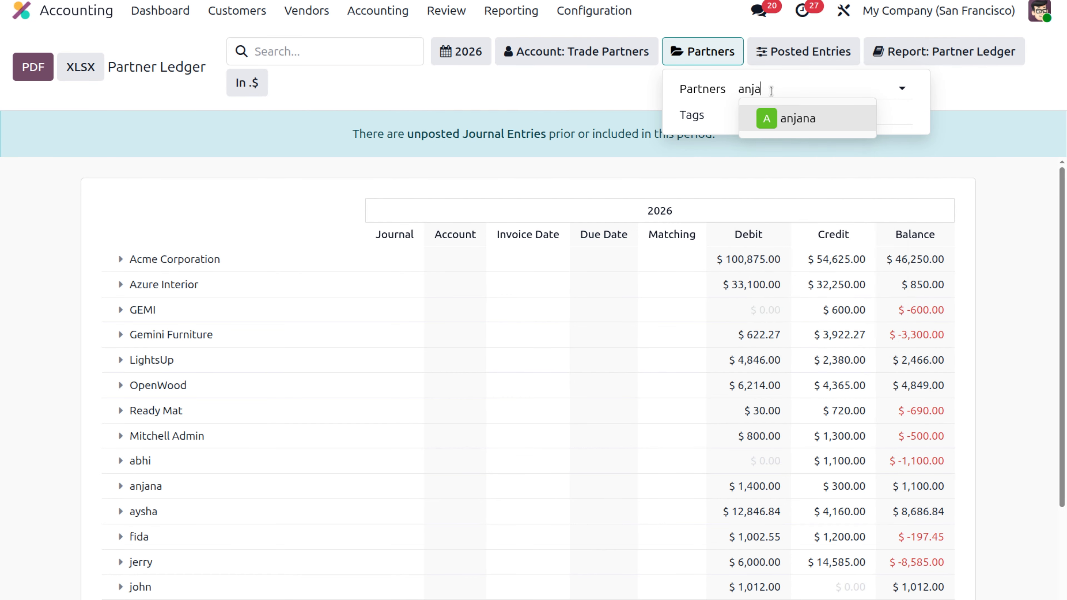
left_click(785, 119)
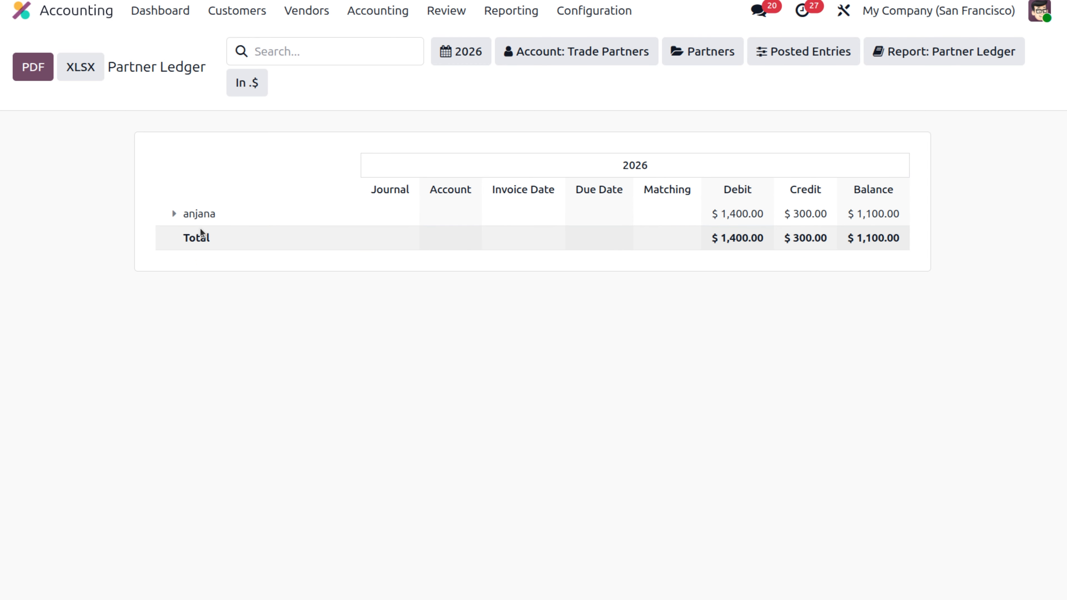
left_click(175, 214)
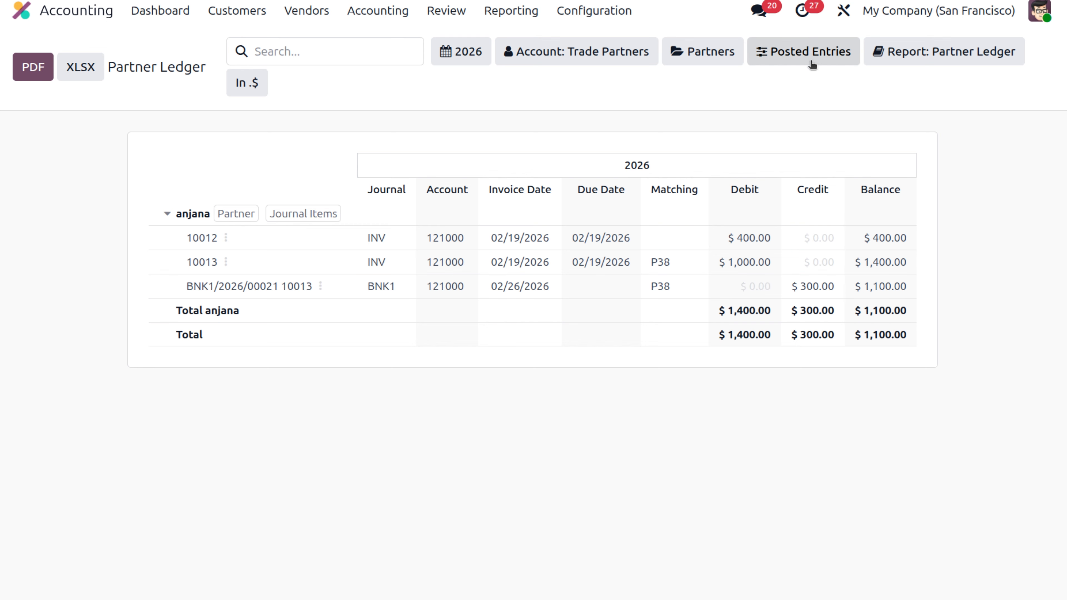
Switch the report to Customer Statement and expand the customer's entries.
left_click(950, 62)
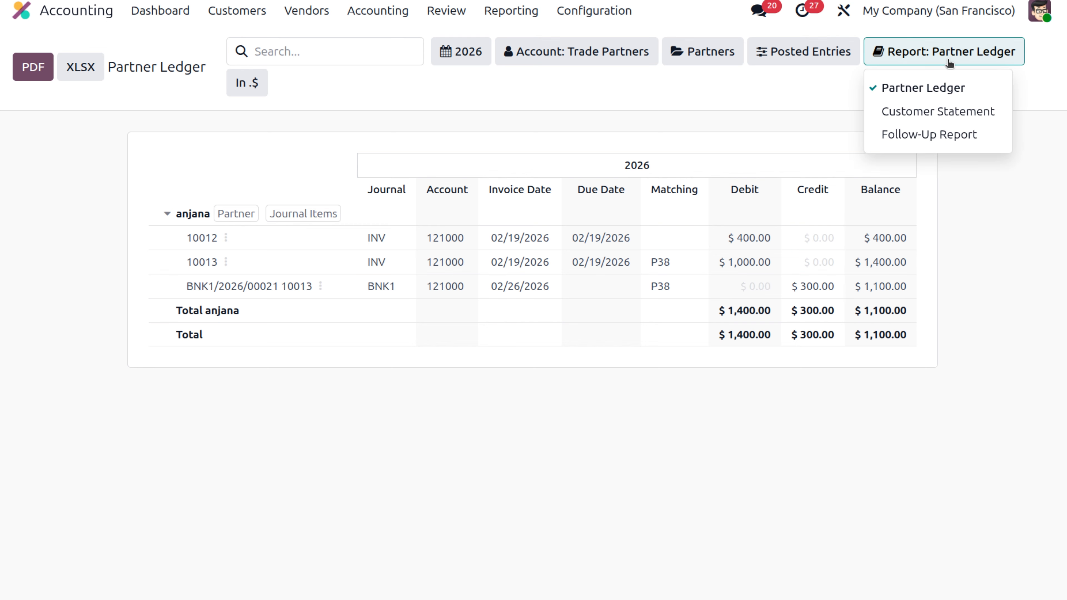
left_click(948, 112)
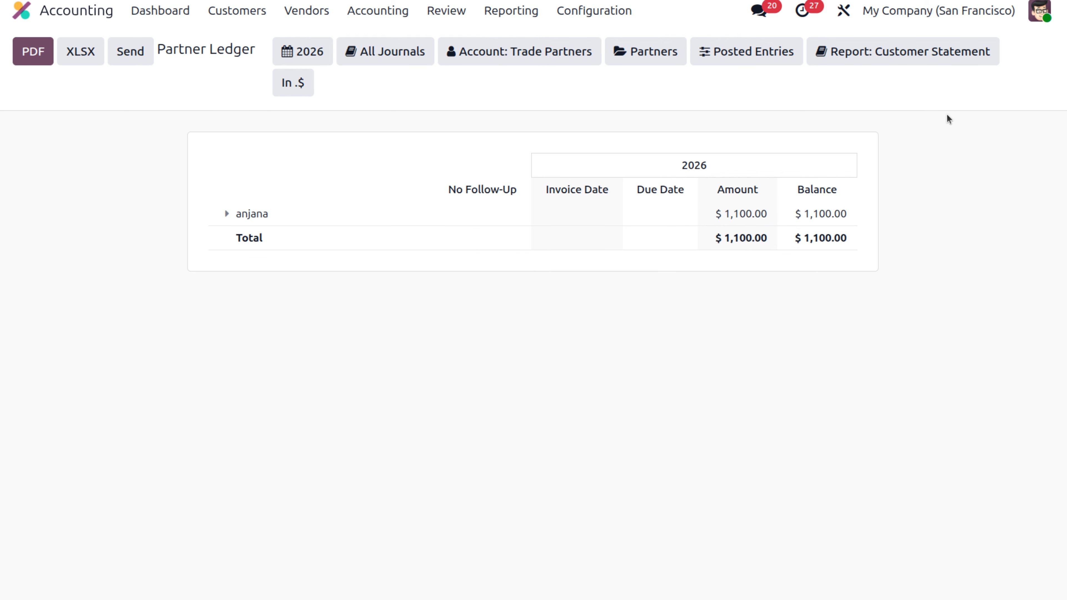
left_click(228, 214)
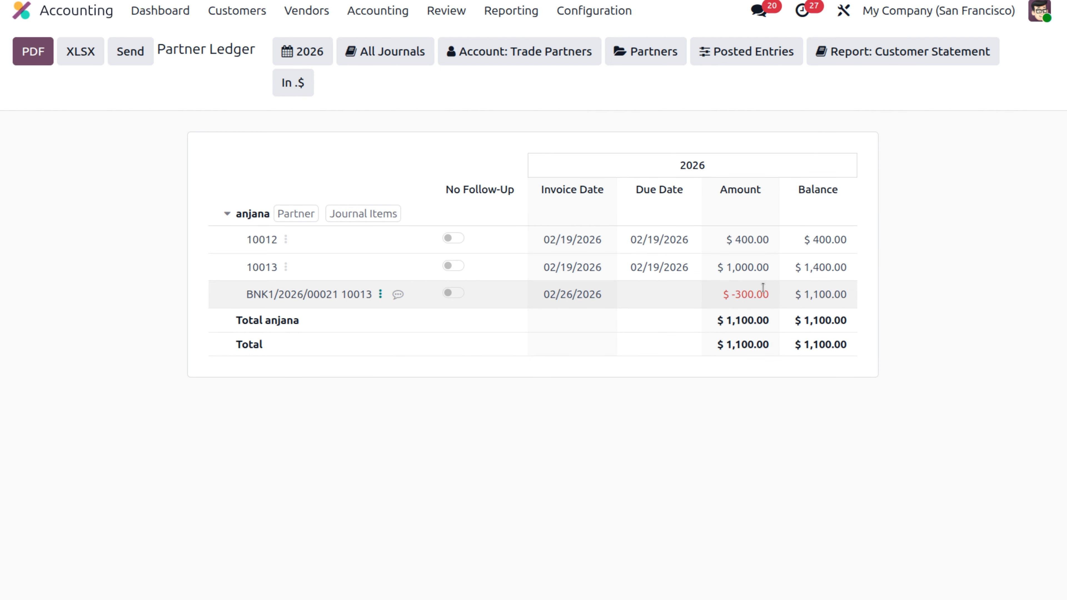
Export the customer statement as a PDF and allow the blocked insecure file to download.
left_click(34, 52)
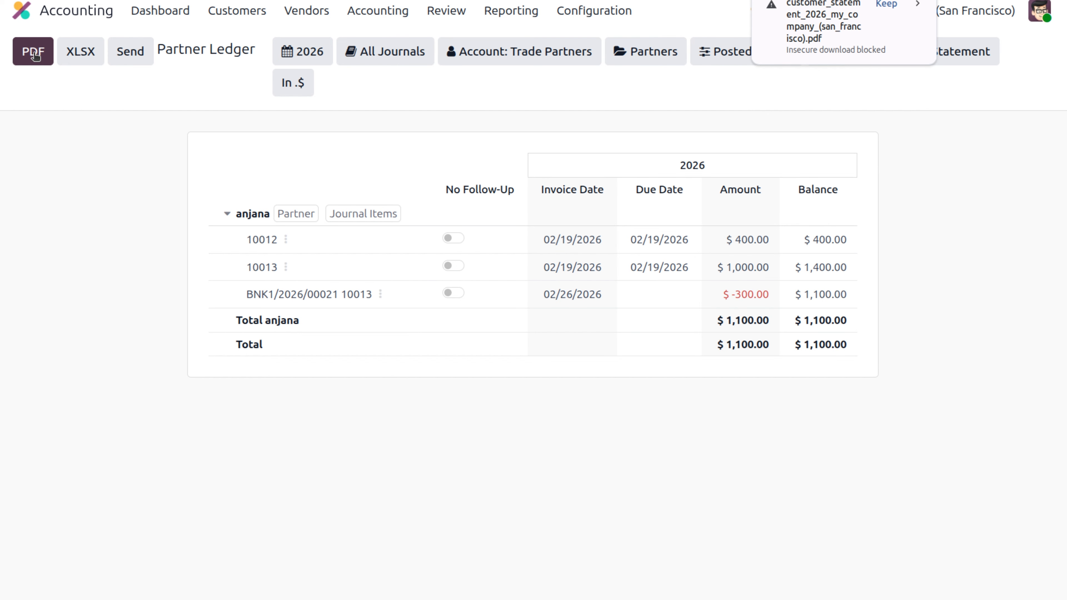
left_click(857, 23)
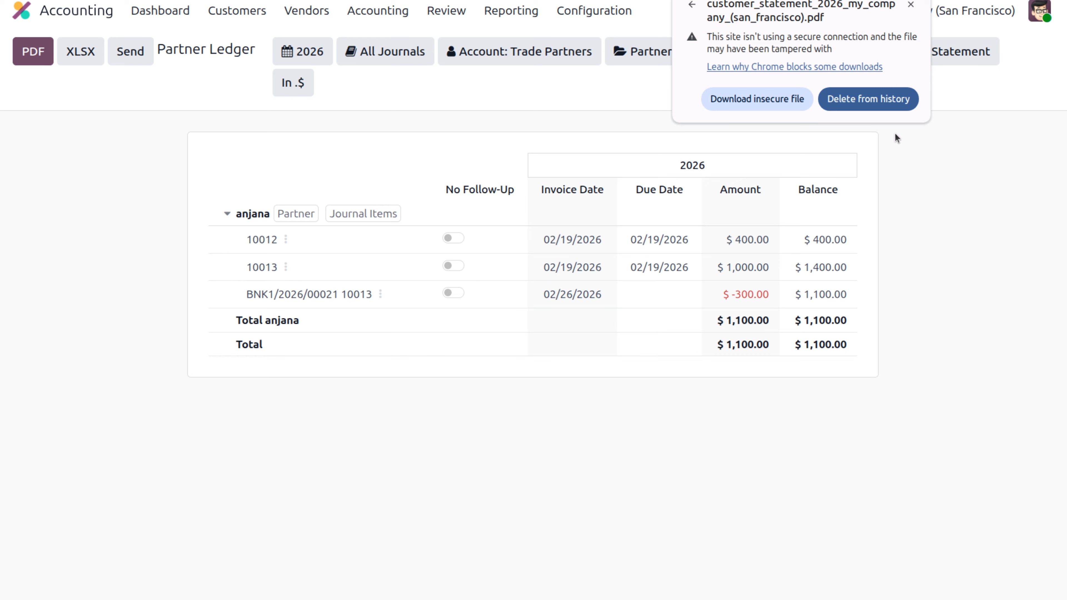
left_click_drag(895, 133, 708, 101)
left_click(709, 101)
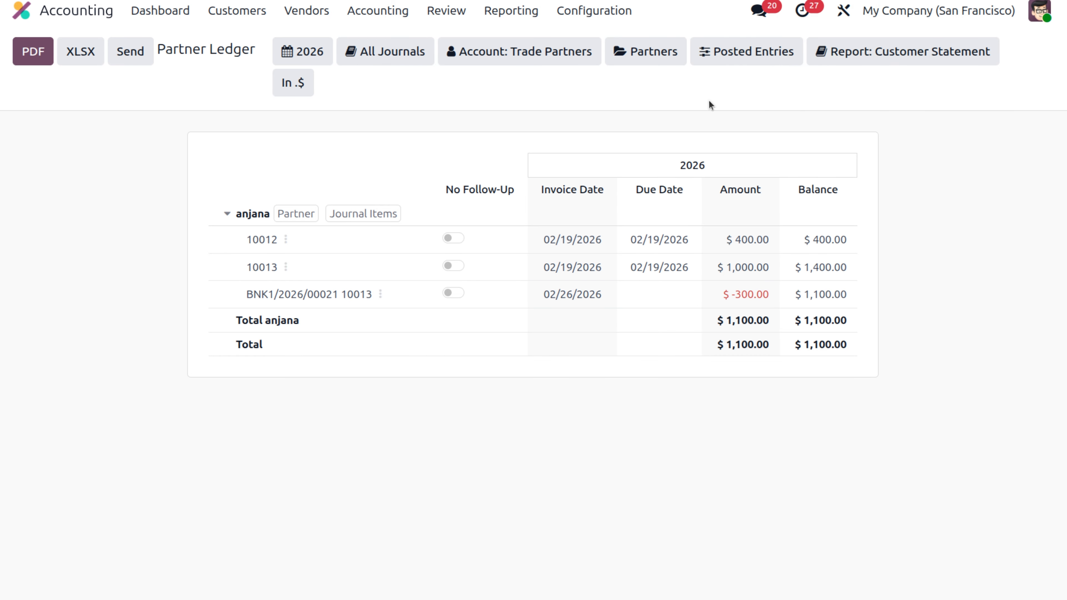